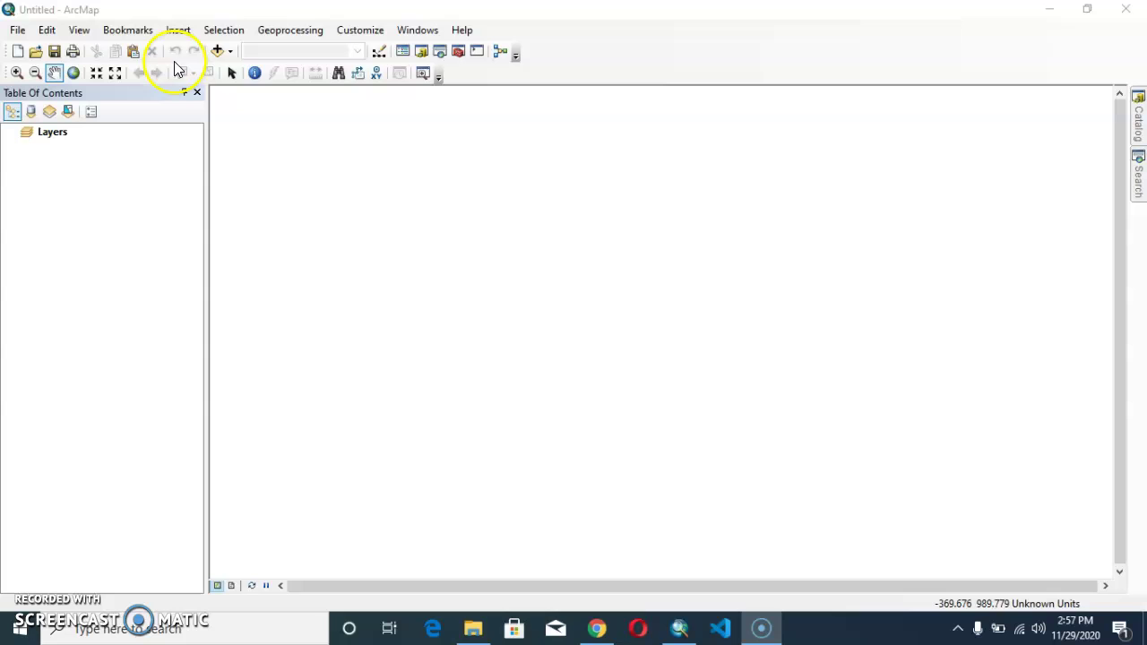
Step: From Add Data, start a new folder connection and browse This PC to the F: drive
{"action": "left_click", "coordinate": [232, 53]}
{"action": "left_click", "coordinate": [264, 70]}
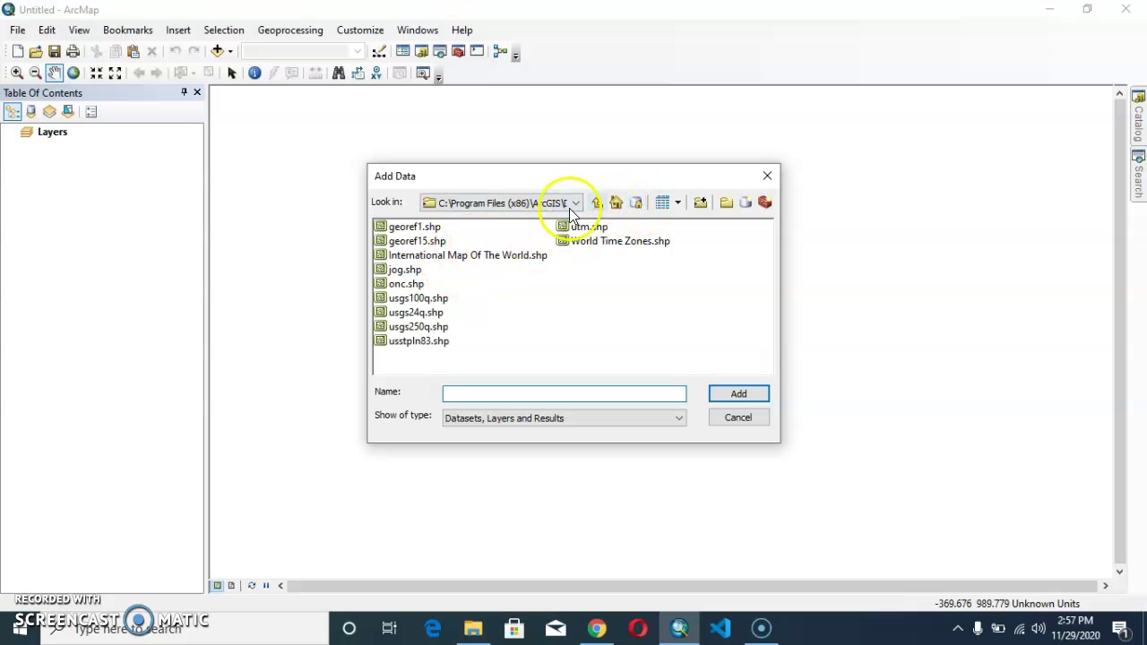
{"action": "left_click", "coordinate": [699, 203]}
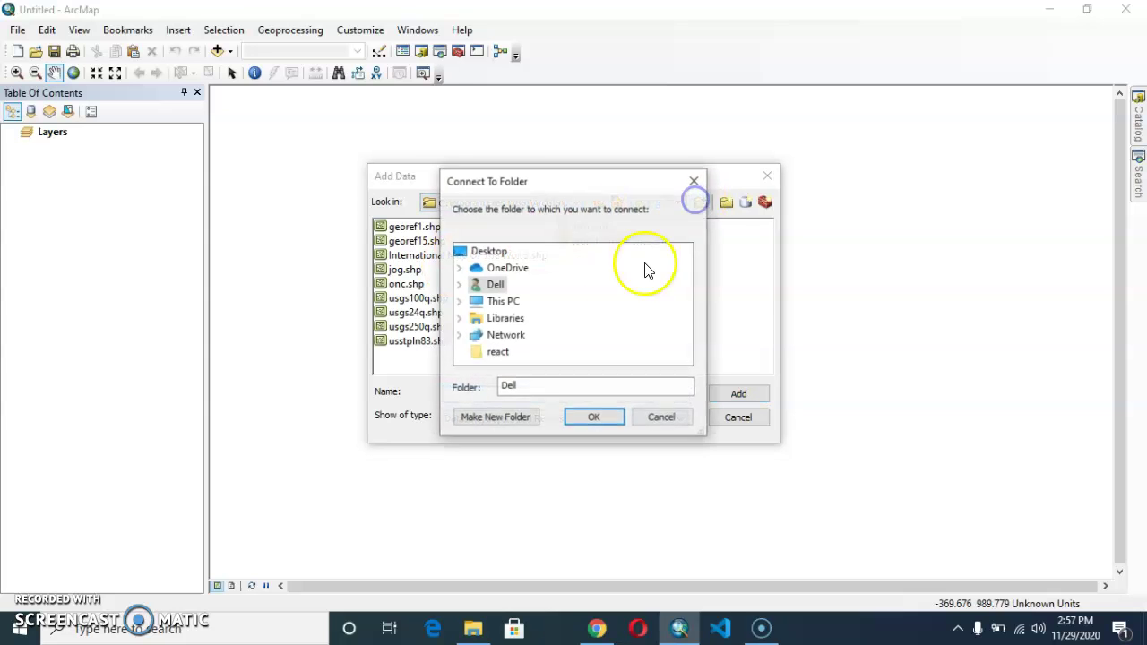
{"action": "left_click", "coordinate": [494, 301]}
{"action": "double_click", "coordinate": [494, 301]}
{"action": "scroll", "coordinate": [554, 334], "scroll_direction": "down", "scroll_amount": 1}
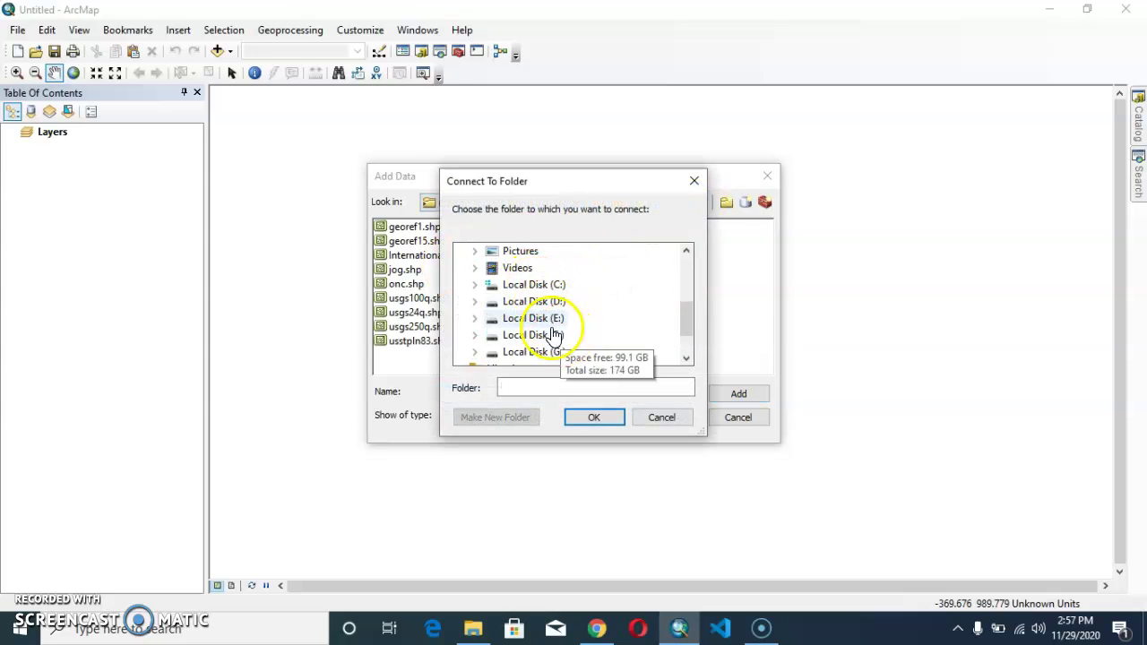
{"action": "scroll", "coordinate": [545, 326], "scroll_direction": "down", "scroll_amount": 1}
{"action": "left_click", "coordinate": [538, 284]}
{"action": "double_click", "coordinate": [537, 285]}
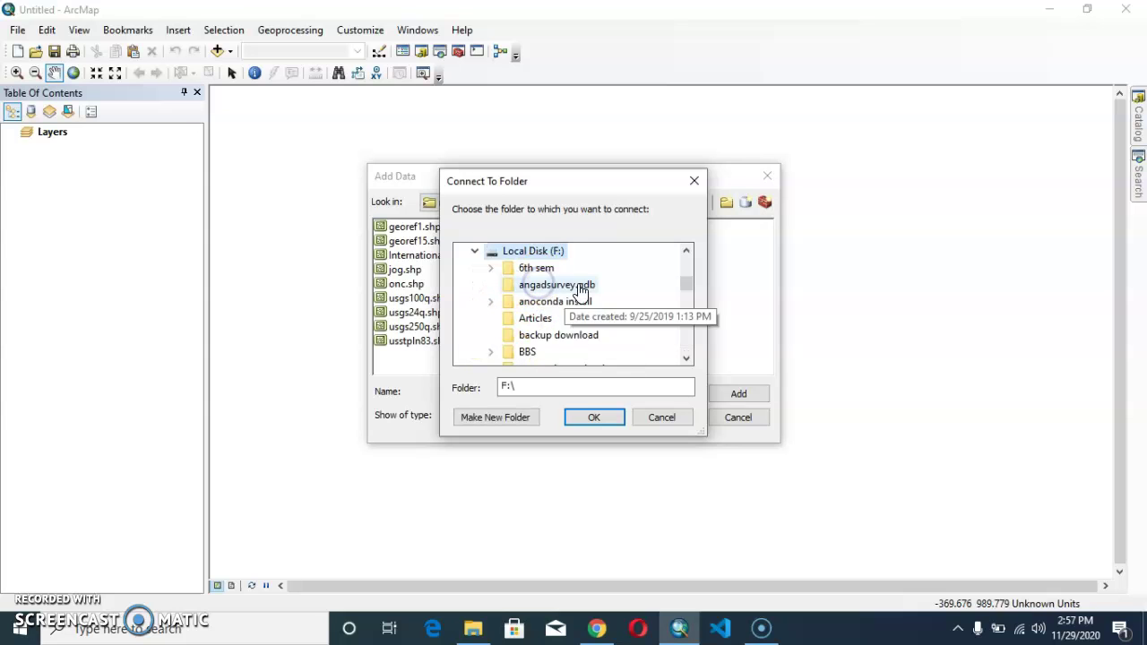
{"action": "scroll", "coordinate": [543, 313], "scroll_direction": "down", "scroll_amount": 4}
{"action": "scroll", "coordinate": [546, 336], "scroll_direction": "down", "scroll_amount": 8}
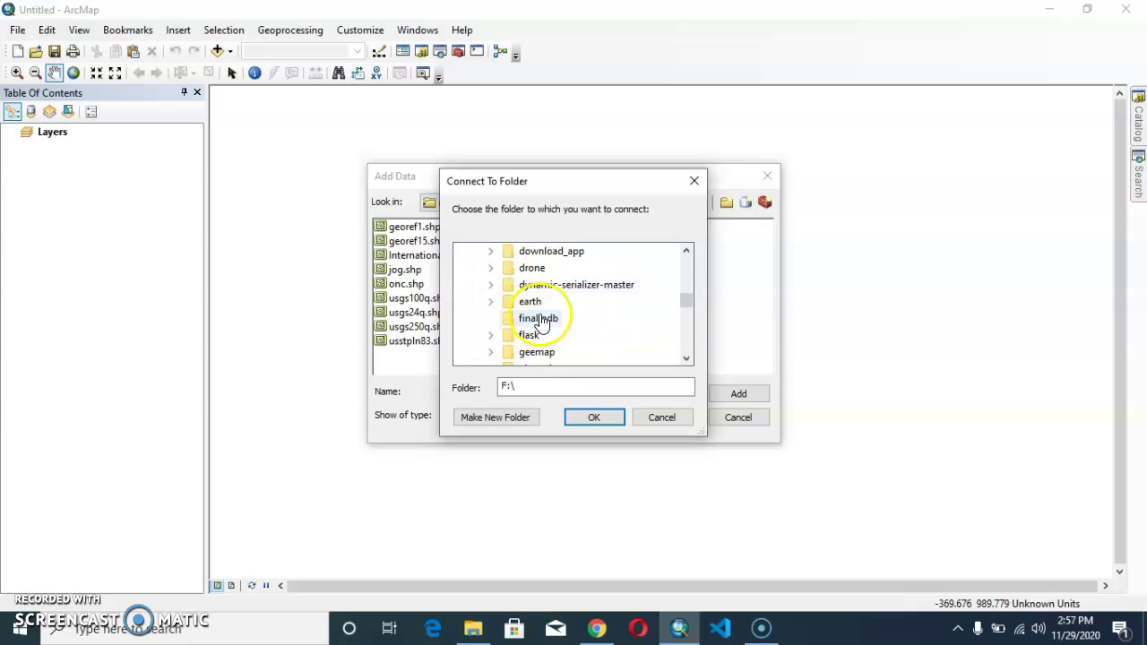
{"action": "scroll", "coordinate": [548, 345], "scroll_direction": "down", "scroll_amount": 10}
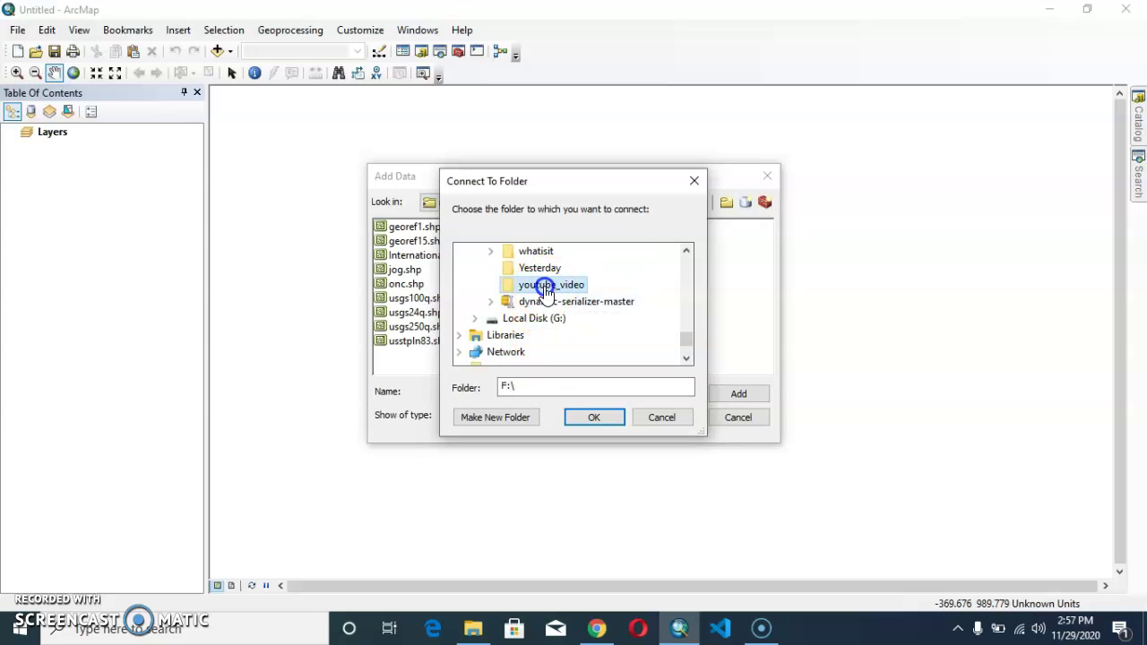
Step: Connect F:\youtube_video\findinutmzone and add the Landsat 32-Day Raw Composite B1 .tif raster
{"action": "double_click", "coordinate": [529, 284]}
{"action": "double_click", "coordinate": [549, 302]}
{"action": "scroll", "coordinate": [583, 341], "scroll_direction": "down", "scroll_amount": 2}
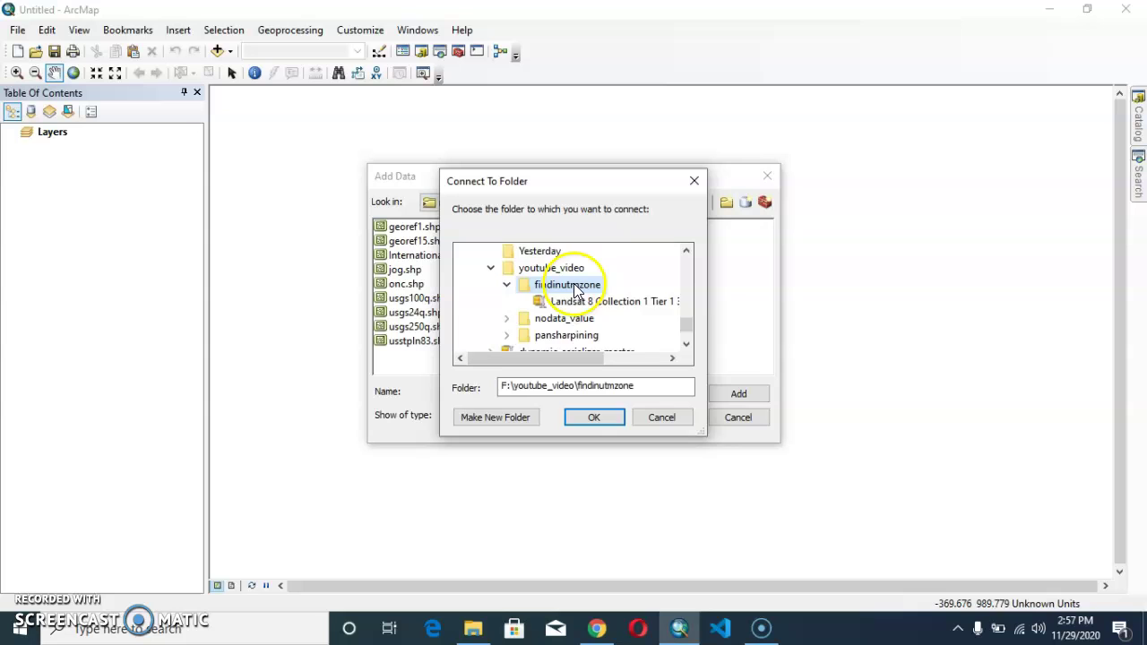
{"action": "scroll", "coordinate": [609, 316], "scroll_direction": "up", "scroll_amount": 2}
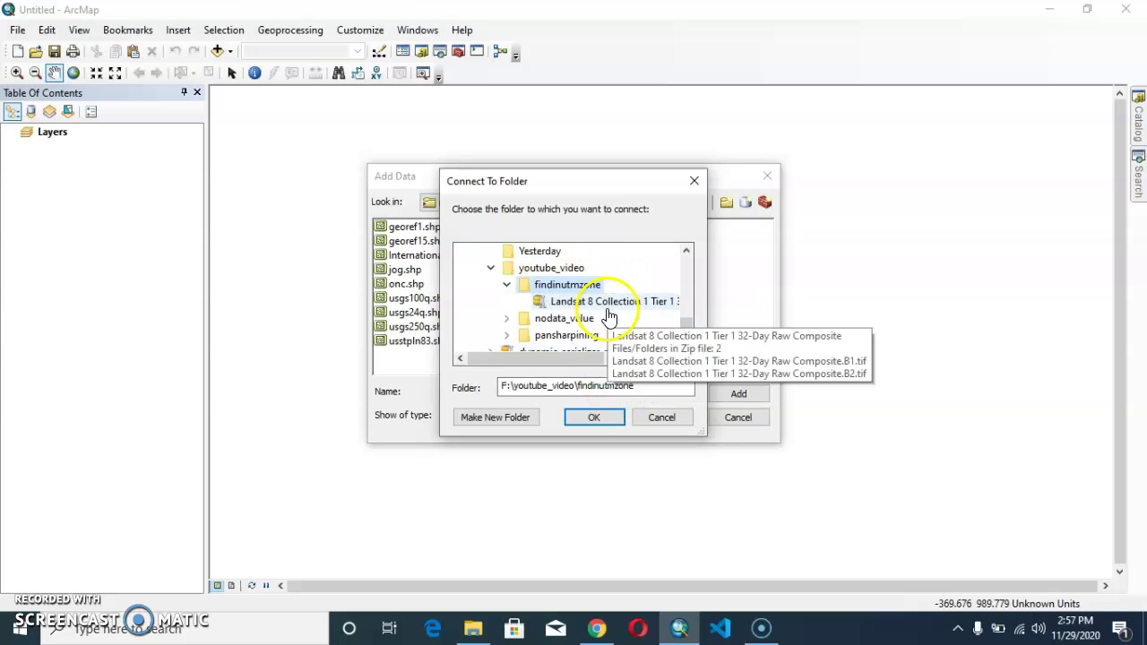
{"action": "left_click", "coordinate": [594, 418]}
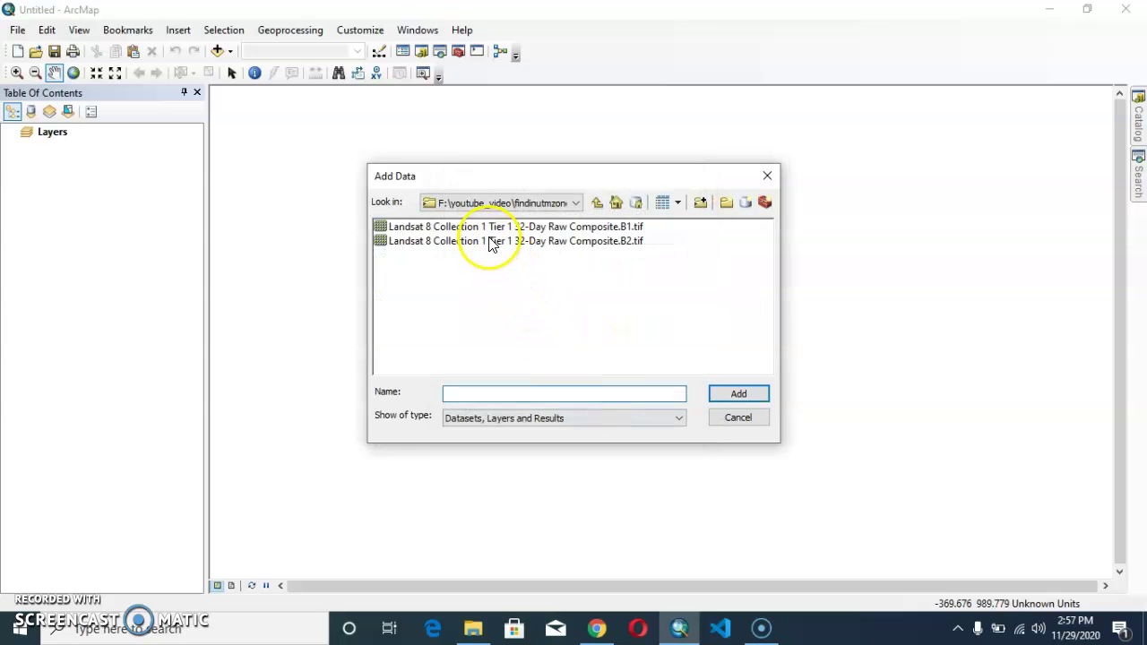
{"action": "left_click", "coordinate": [502, 227]}
{"action": "left_click", "coordinate": [740, 395]}
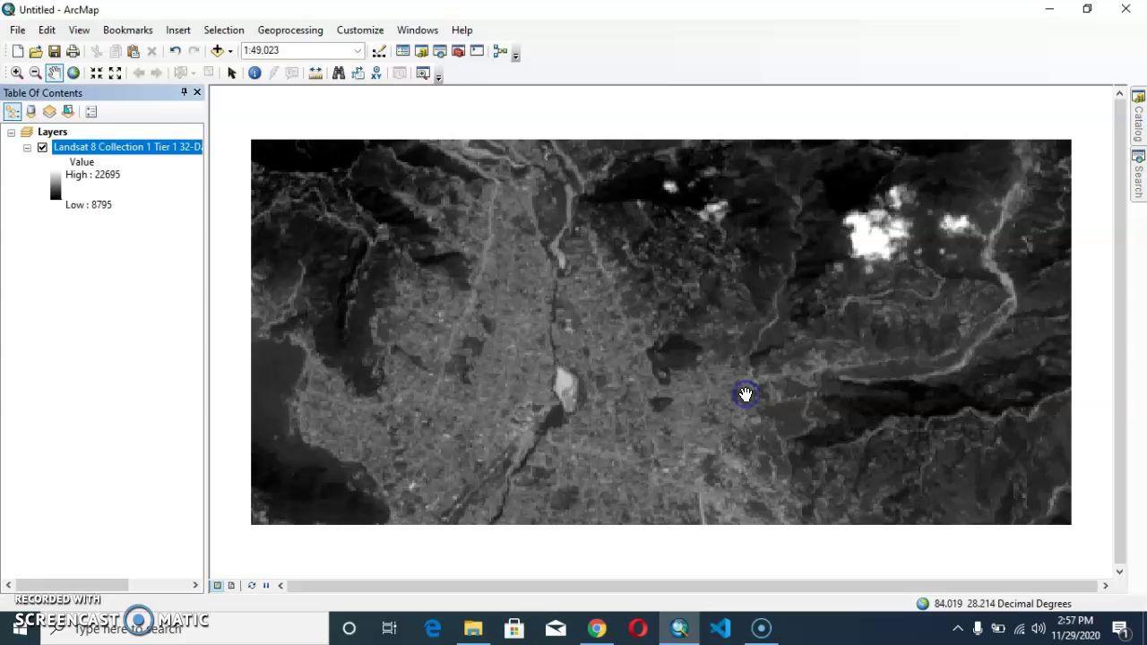
{"action": "right_click", "coordinate": [99, 148]}
{"action": "left_click", "coordinate": [158, 392]}
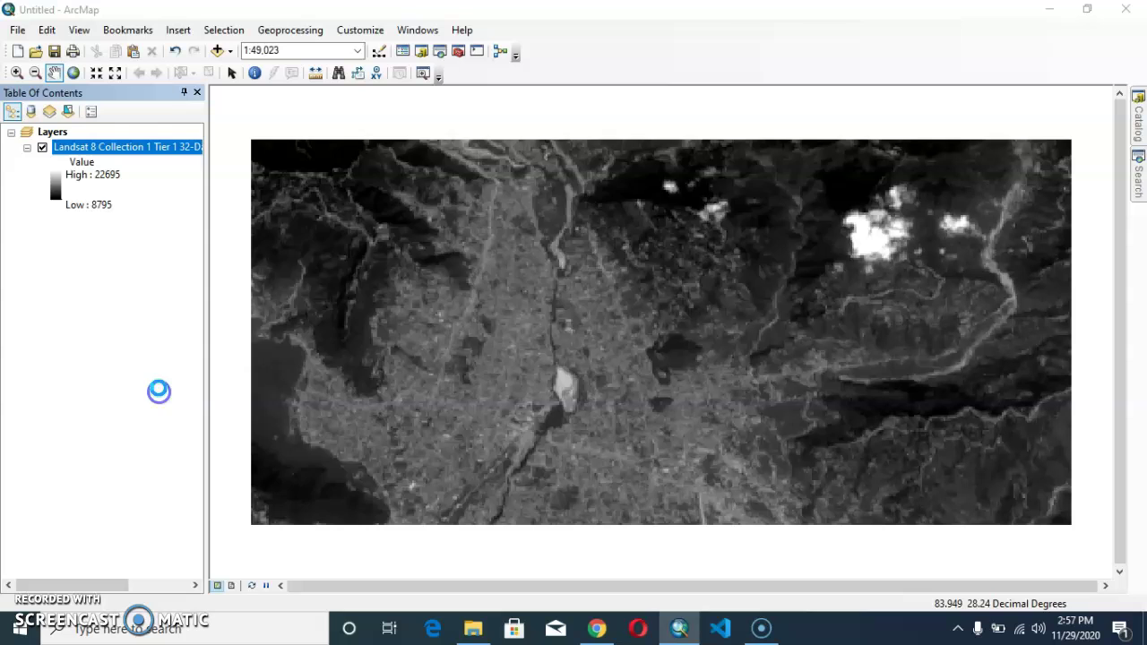
{"action": "left_click", "coordinate": [365, 137]}
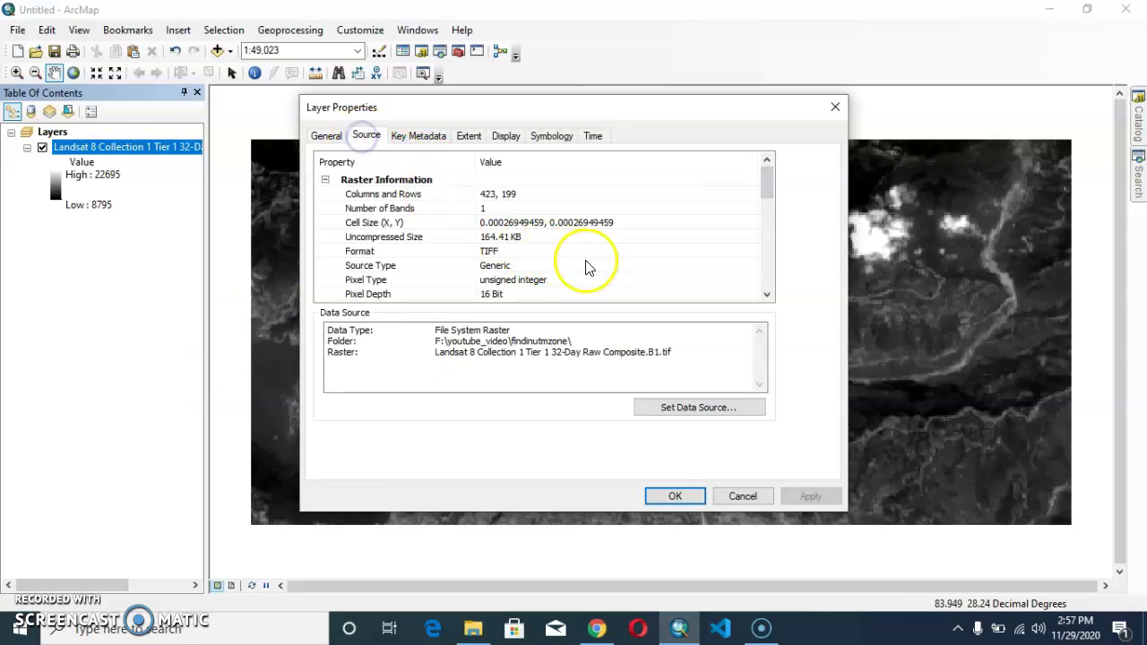
{"action": "left_click", "coordinate": [579, 220]}
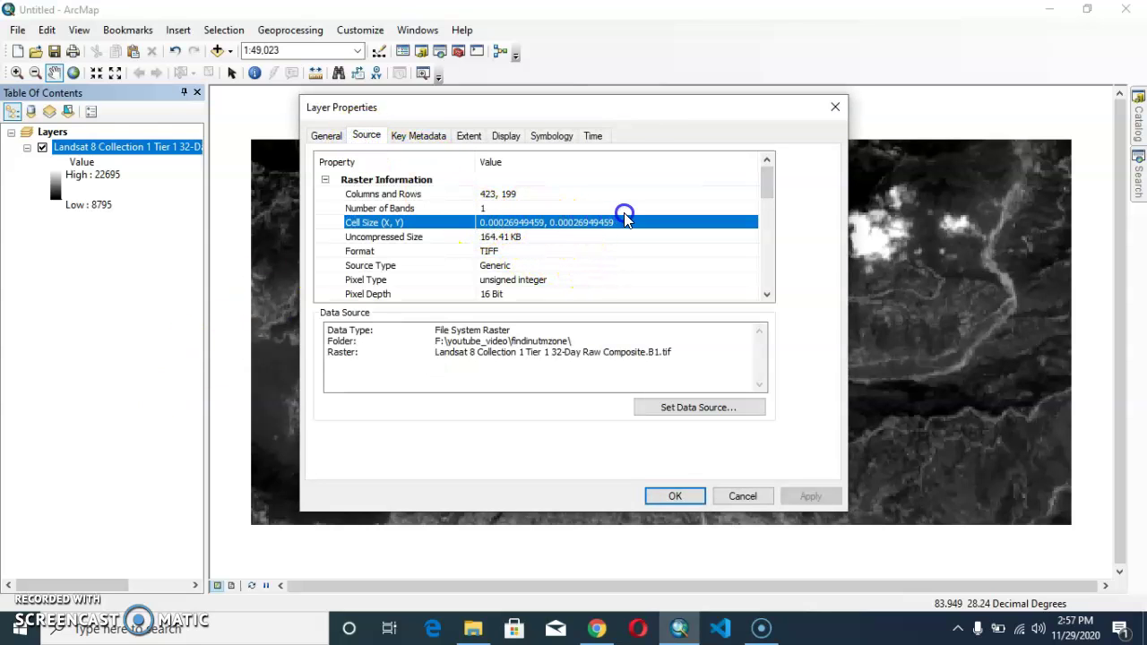
{"action": "left_click", "coordinate": [625, 220]}
{"action": "scroll", "coordinate": [628, 251], "scroll_direction": "down", "scroll_amount": 3}
{"action": "scroll", "coordinate": [615, 263], "scroll_direction": "up", "scroll_amount": 2}
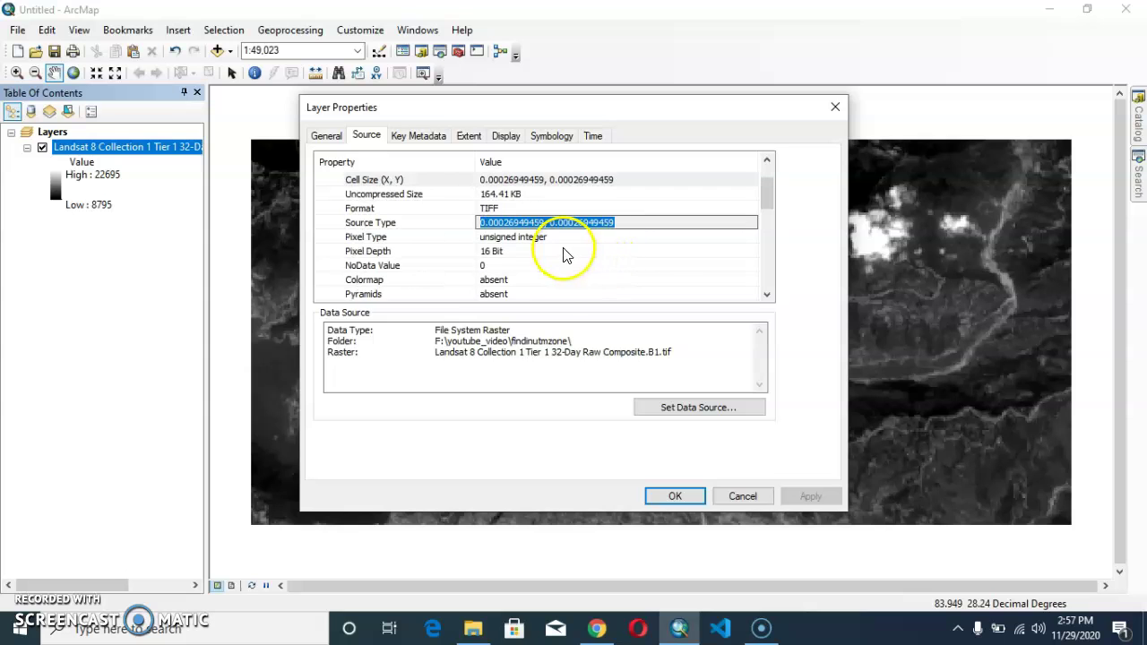
{"action": "left_click", "coordinate": [541, 265]}
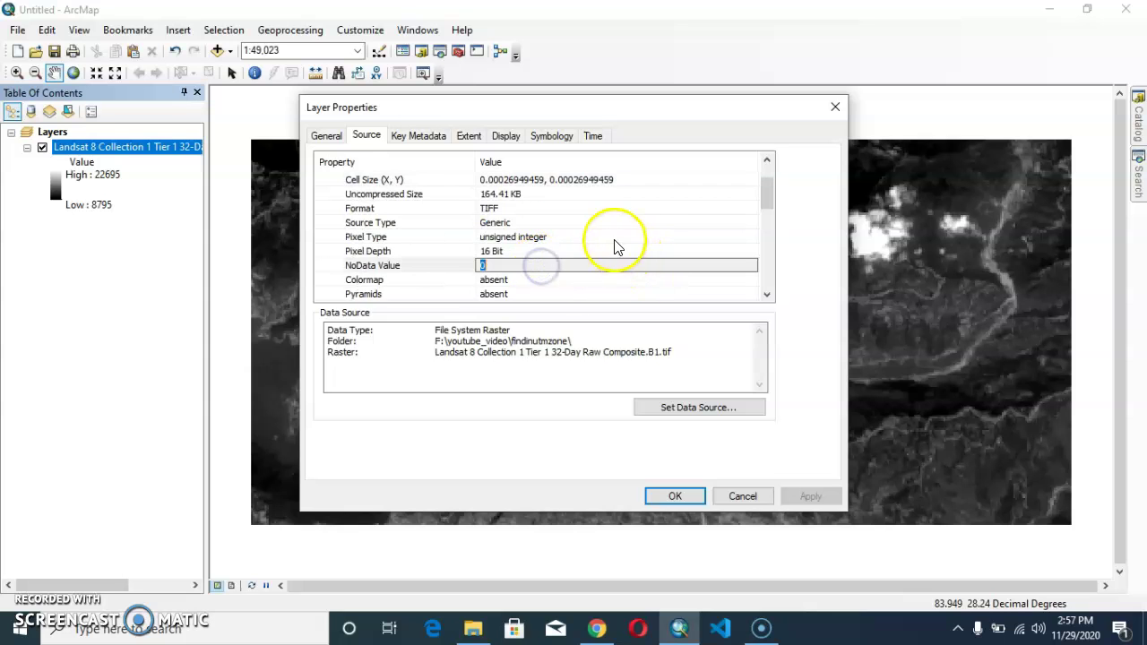
{"action": "scroll", "coordinate": [615, 248], "scroll_direction": "down", "scroll_amount": 7}
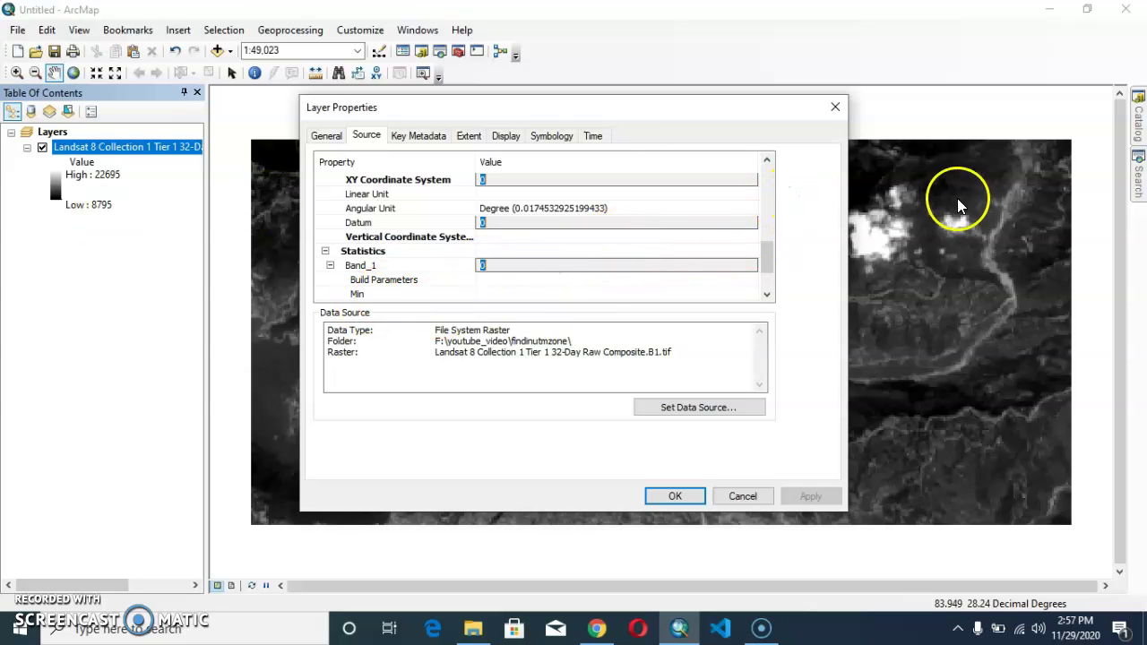
{"action": "left_click", "coordinate": [760, 490]}
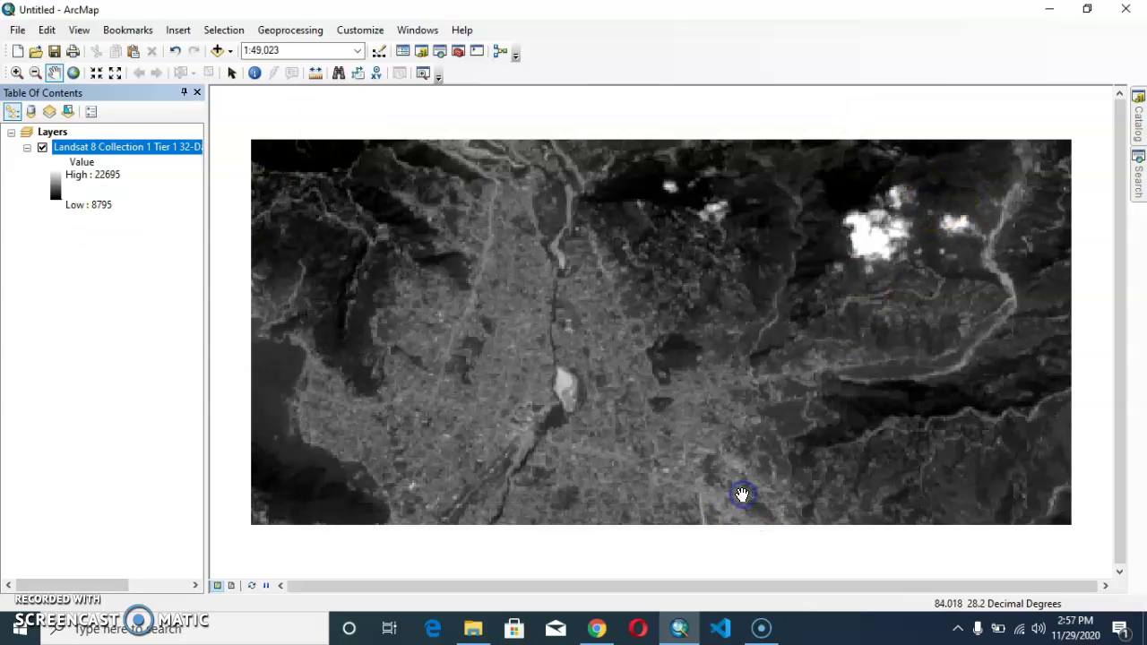
Step: From Add Data, start another folder connection and expand This PC to the C: drive
{"action": "left_click", "coordinate": [225, 51]}
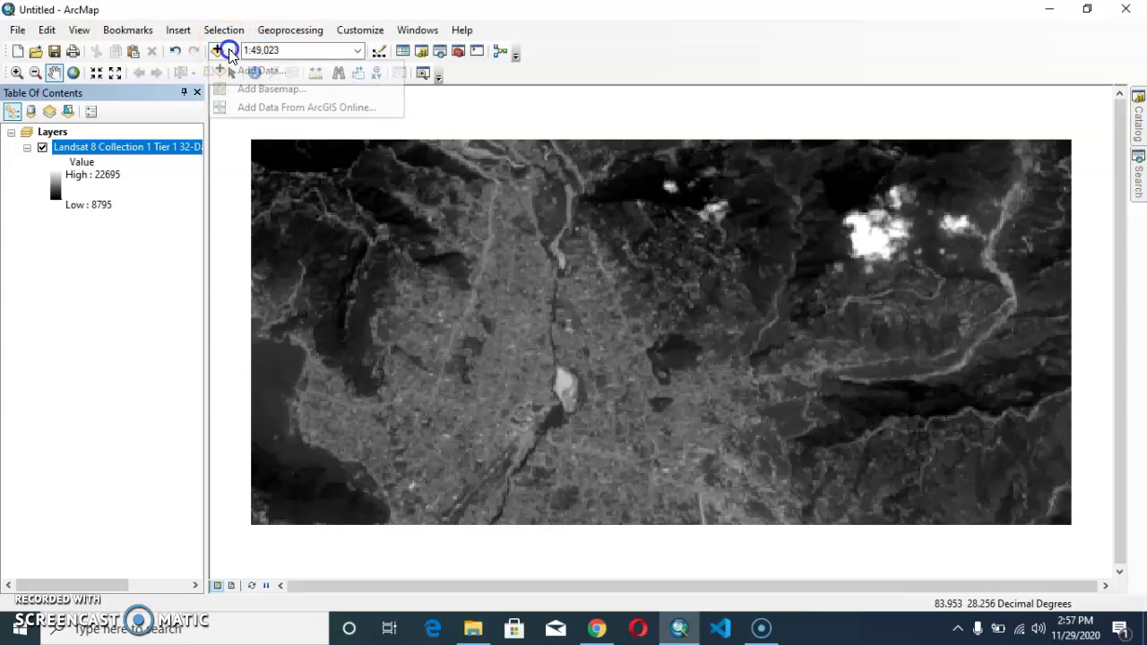
{"action": "left_click", "coordinate": [263, 72]}
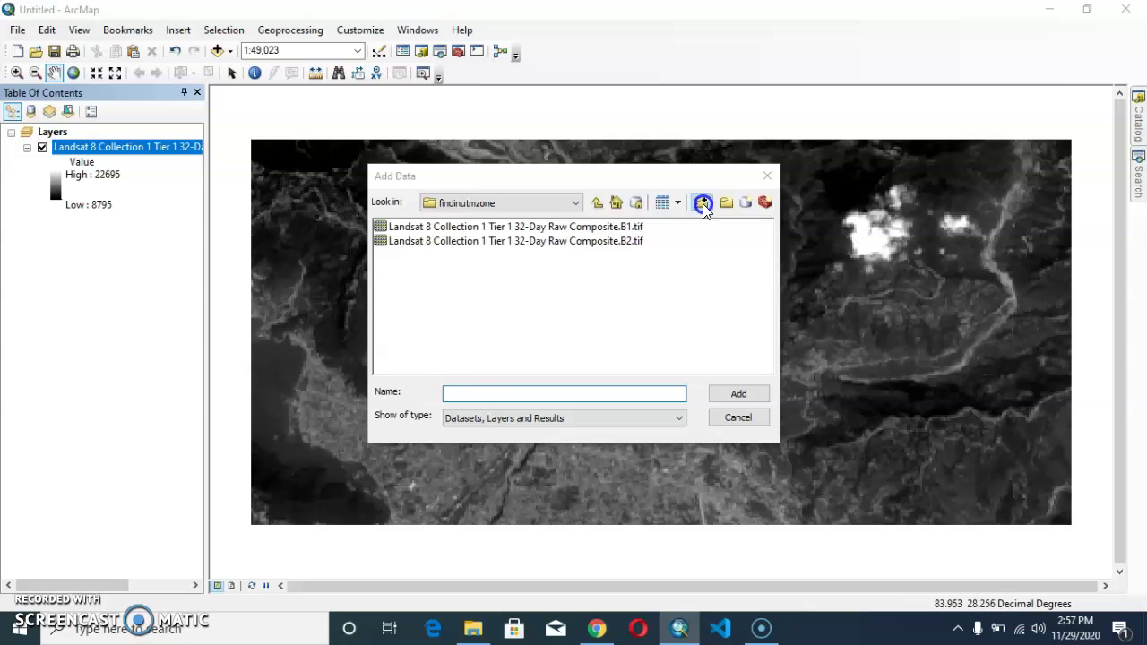
{"action": "left_click", "coordinate": [701, 202]}
{"action": "left_click", "coordinate": [500, 304]}
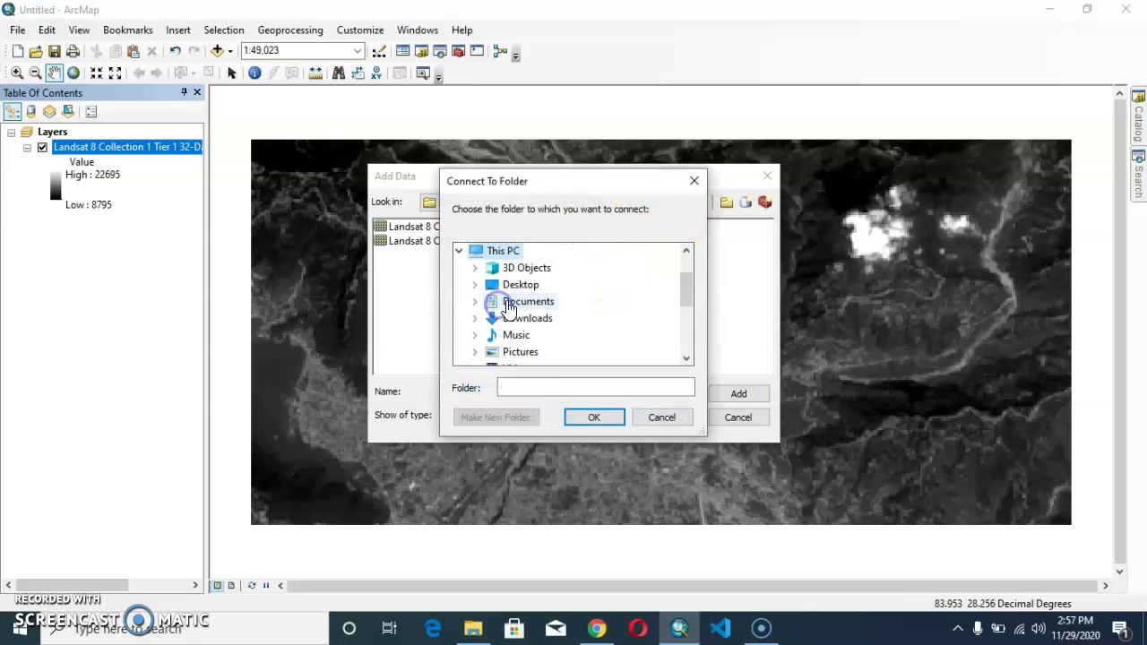
{"action": "scroll", "coordinate": [557, 301], "scroll_direction": "down", "scroll_amount": 2}
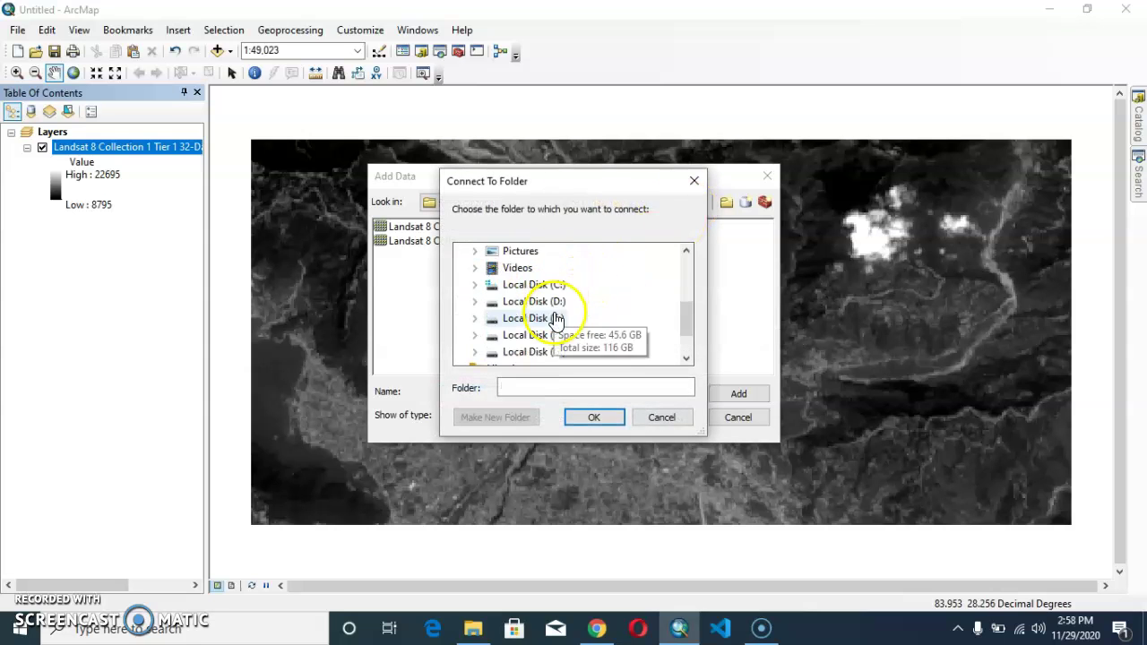
{"action": "left_click", "coordinate": [541, 288]}
Step: Connect the Program Files (x86)\ArcGIS\Desktop10.5\Reference Systems folder
{"action": "scroll", "coordinate": [628, 290], "scroll_direction": "down", "scroll_amount": 1}
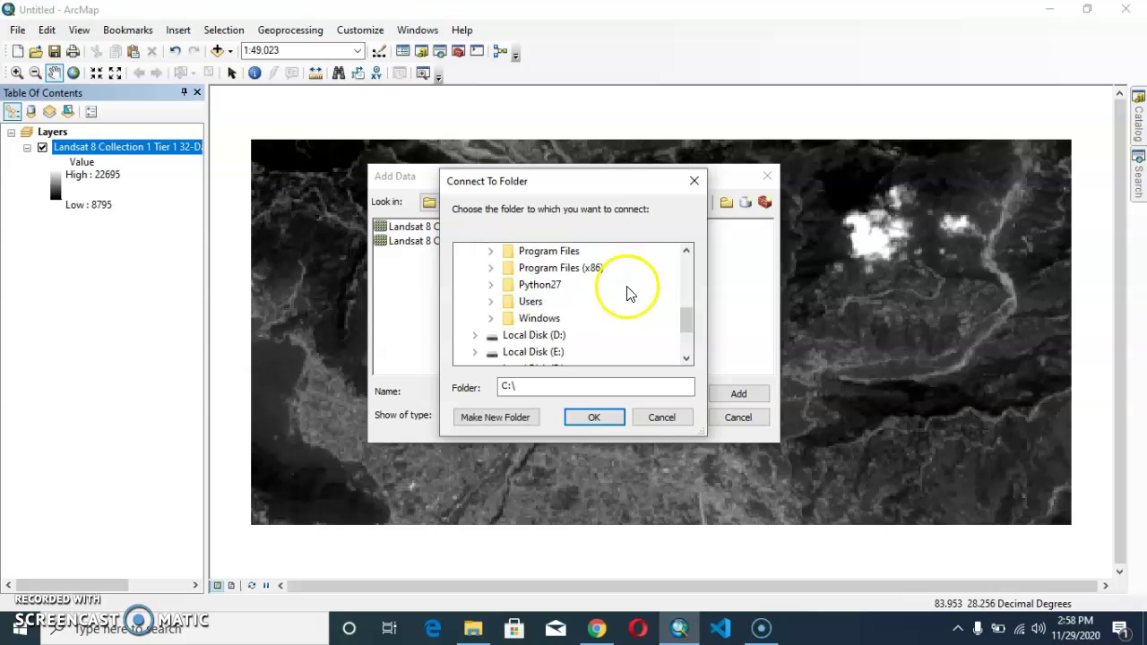
{"action": "left_click", "coordinate": [565, 271]}
{"action": "left_click", "coordinate": [557, 305]}
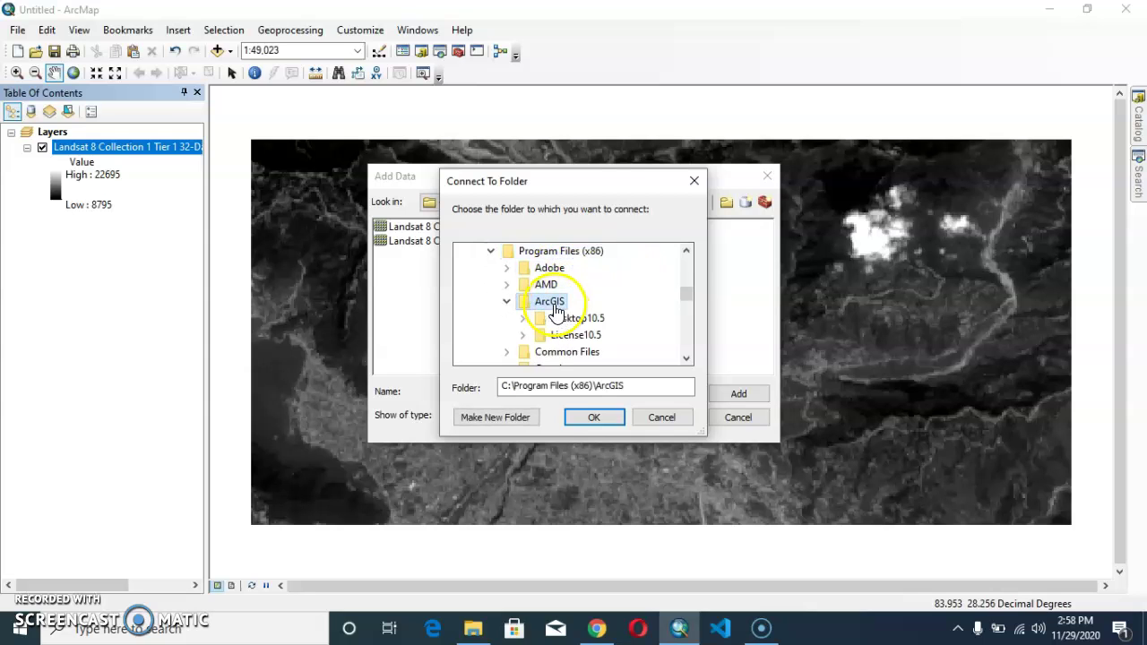
{"action": "left_click", "coordinate": [587, 319]}
{"action": "scroll", "coordinate": [610, 323], "scroll_direction": "down", "scroll_amount": 2}
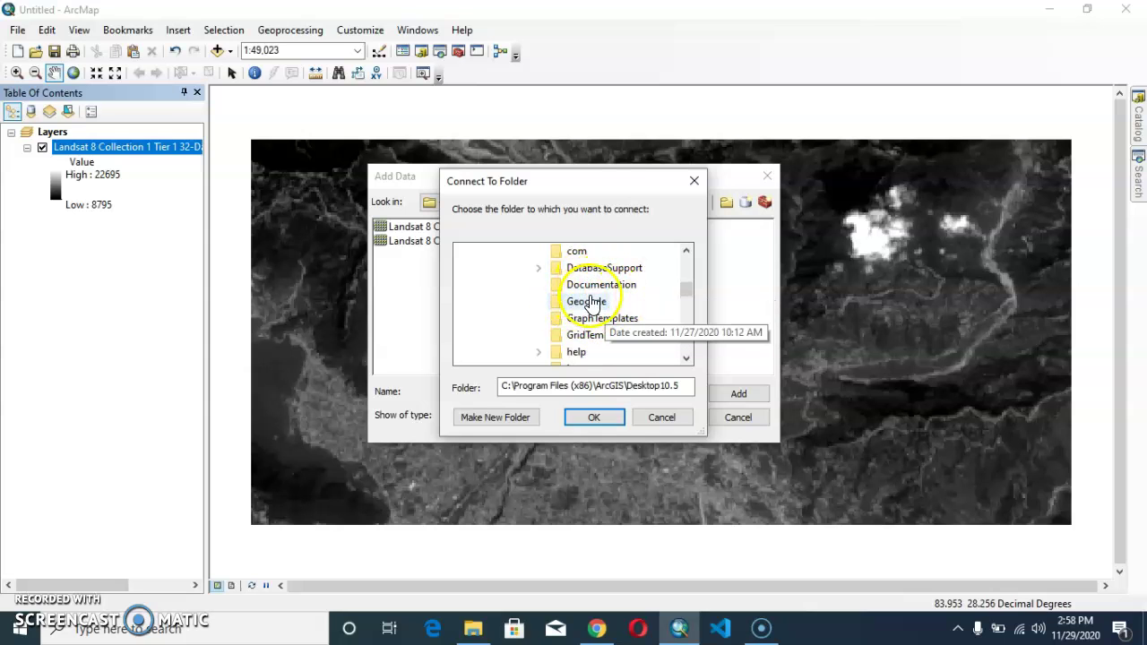
{"action": "scroll", "coordinate": [592, 306], "scroll_direction": "down", "scroll_amount": 3}
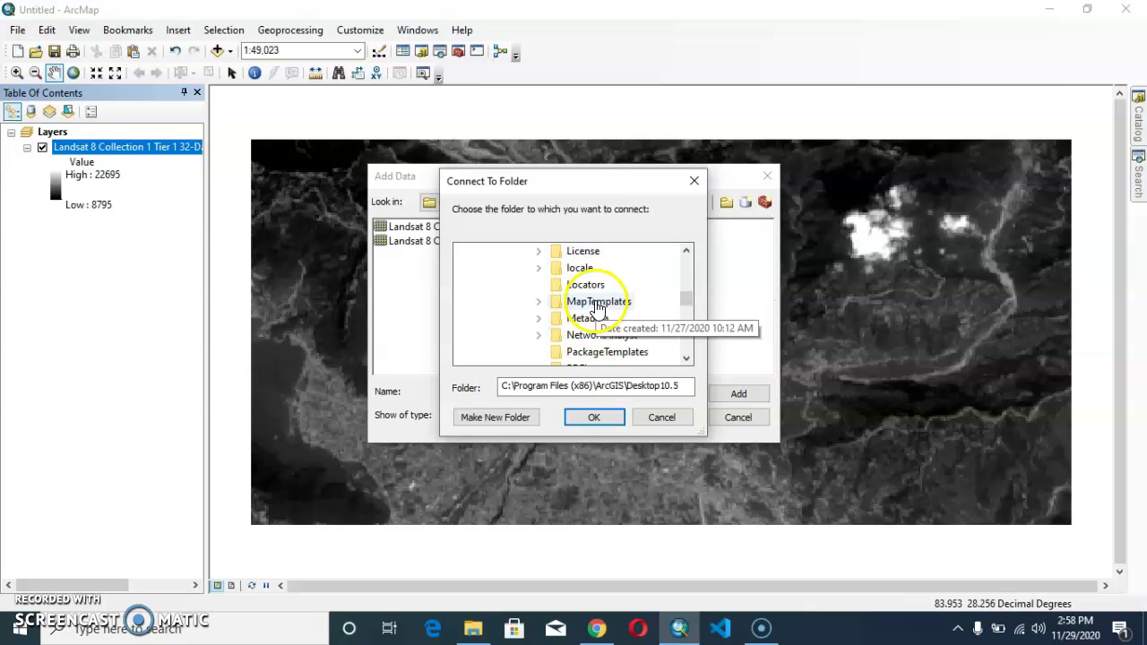
{"action": "scroll", "coordinate": [599, 307], "scroll_direction": "down", "scroll_amount": 4}
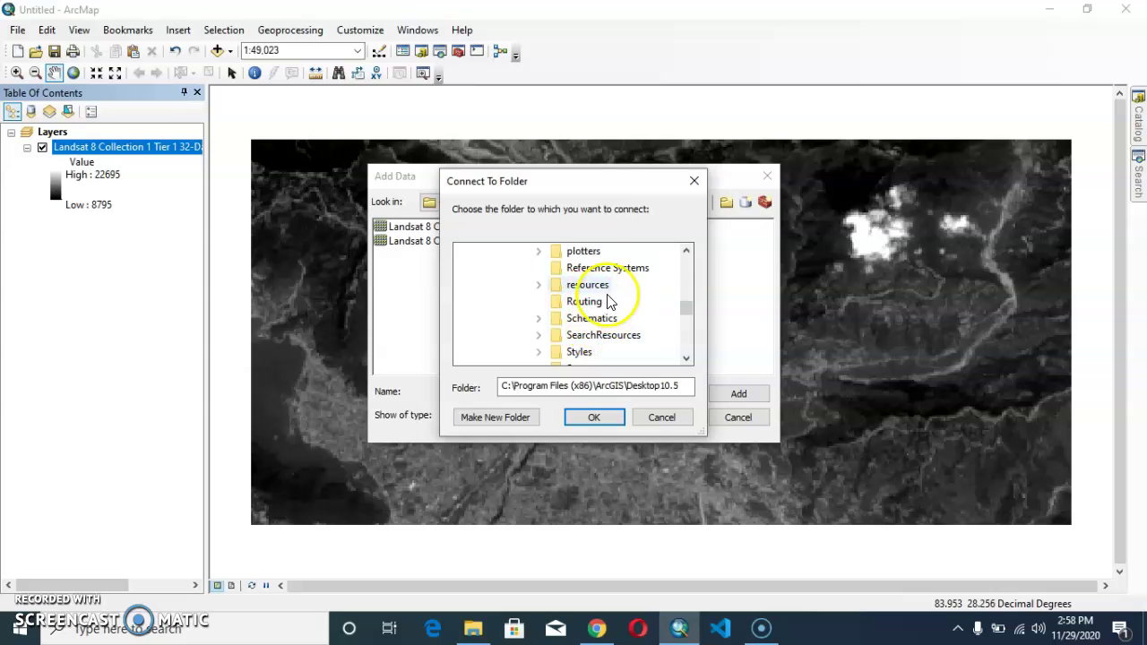
{"action": "left_click", "coordinate": [607, 271]}
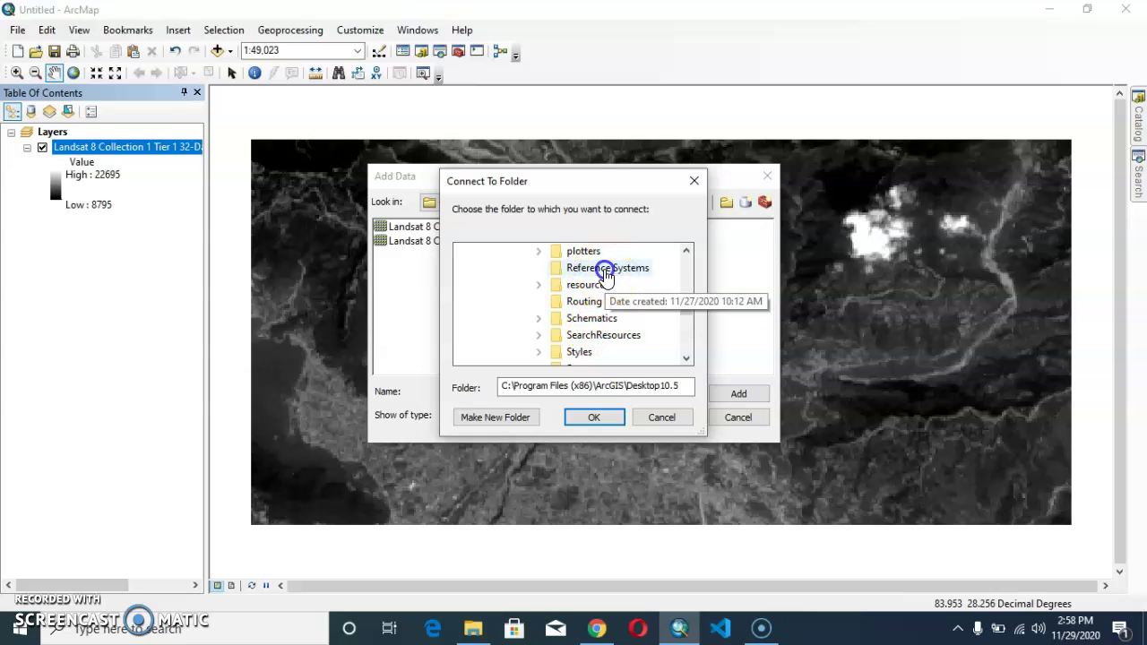
{"action": "left_click", "coordinate": [604, 418]}
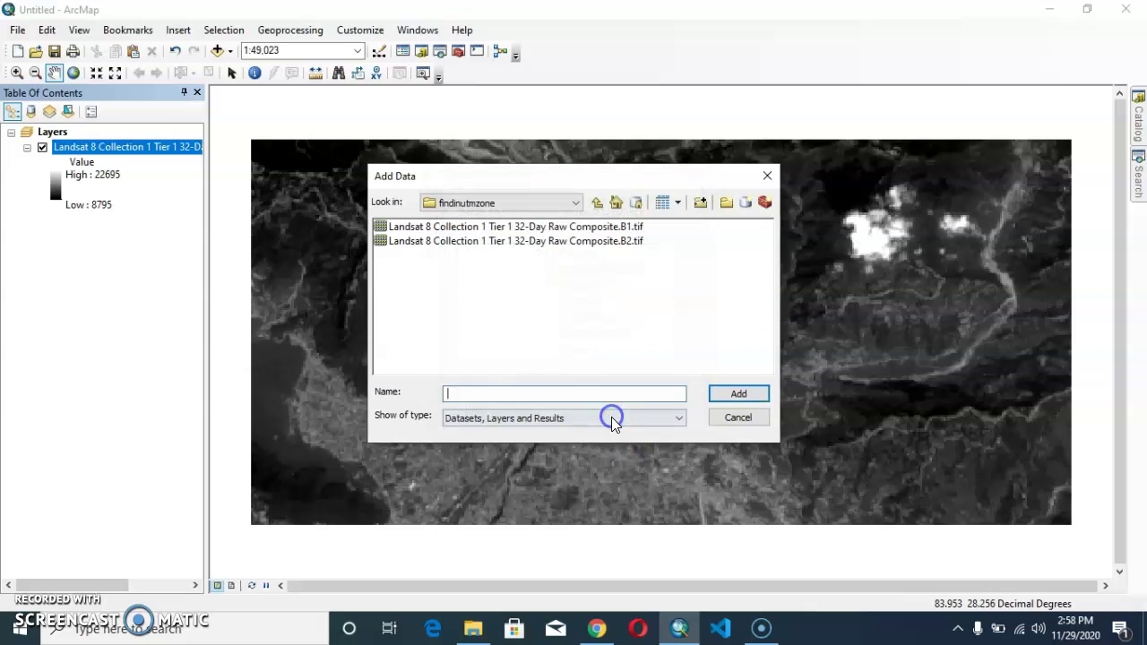
Step: Switch Add Data to the Reference Systems connection and pick utm.shp from its shapefiles
{"action": "left_click", "coordinate": [576, 202]}
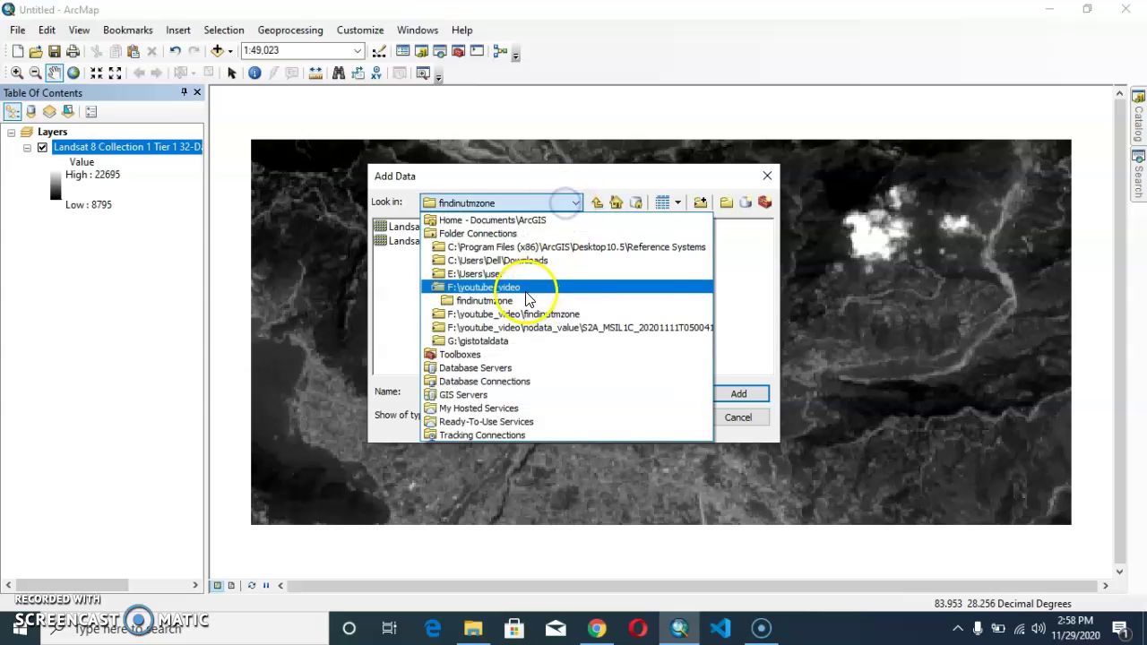
{"action": "left_click", "coordinate": [503, 248]}
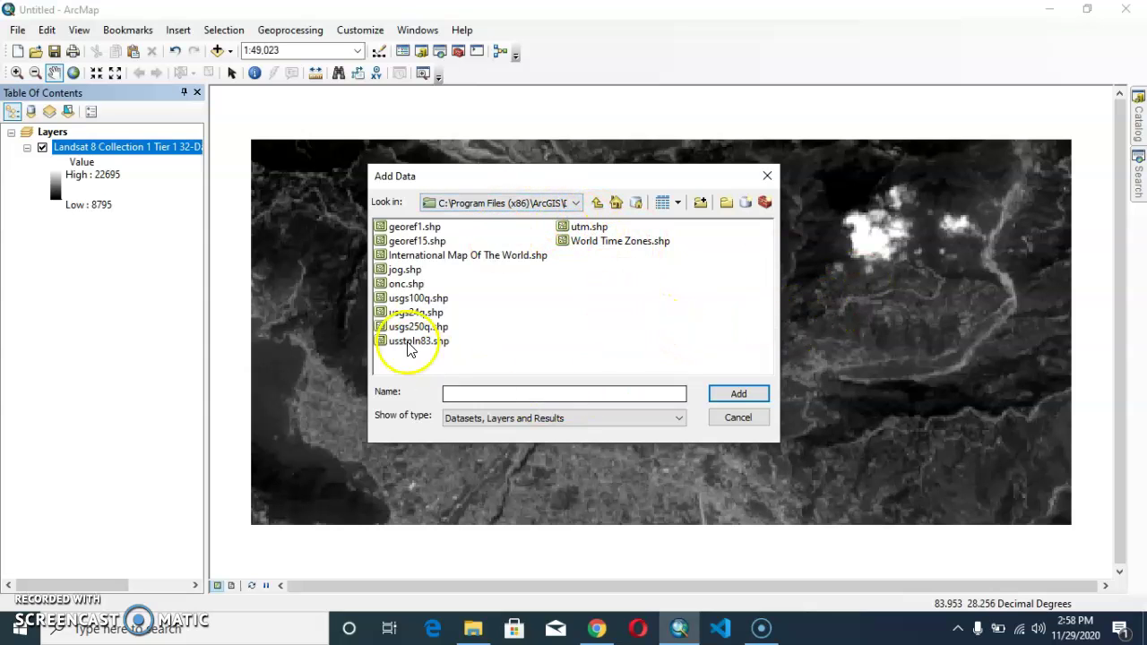
{"action": "left_click_drag", "start_coordinate": [581, 356], "coordinate": [429, 263]}
{"action": "left_click", "coordinate": [532, 302]}
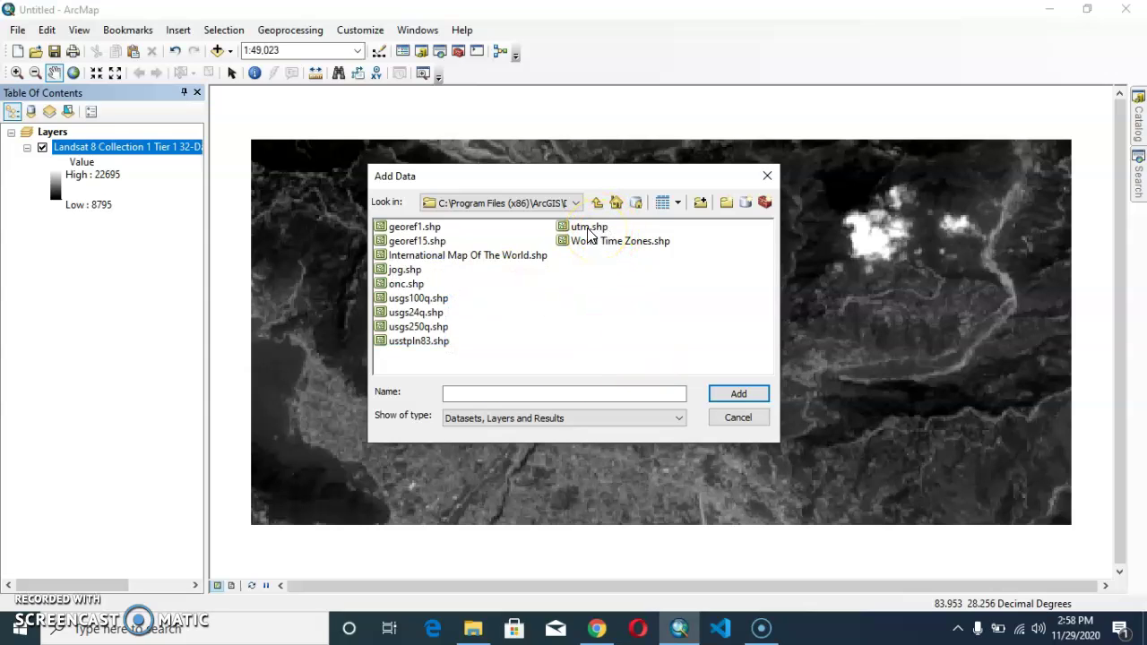
Step: Add utm.shp and place the utm layer beneath the Landsat layer
{"action": "left_click", "coordinate": [740, 398]}
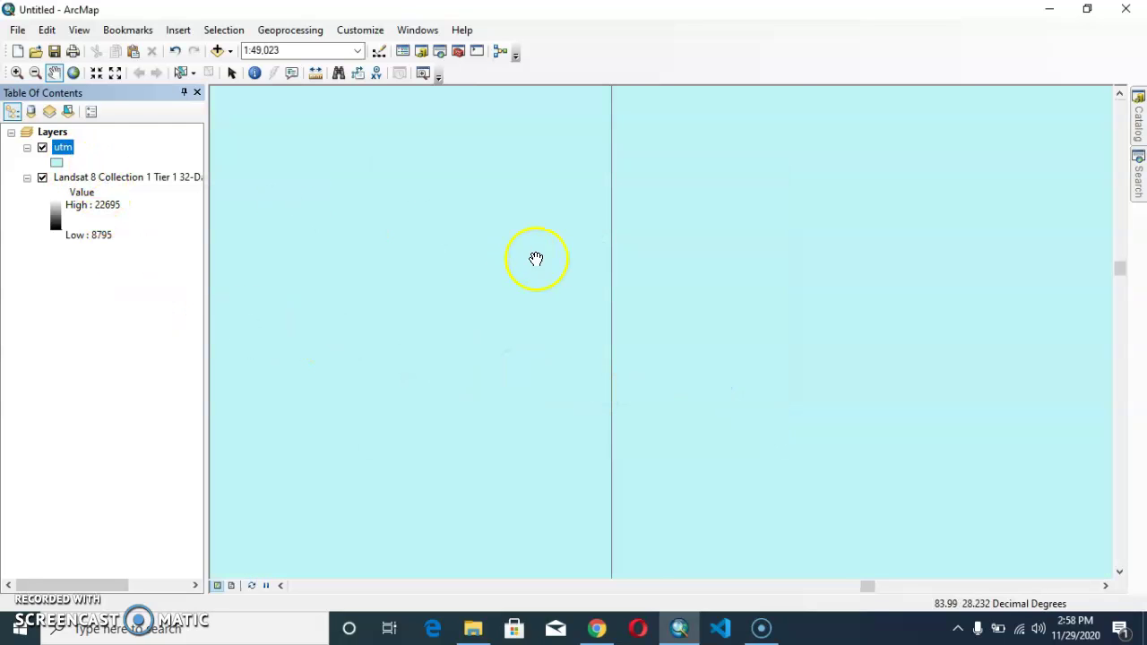
{"action": "scroll", "coordinate": [448, 320], "scroll_direction": "up", "scroll_amount": 5}
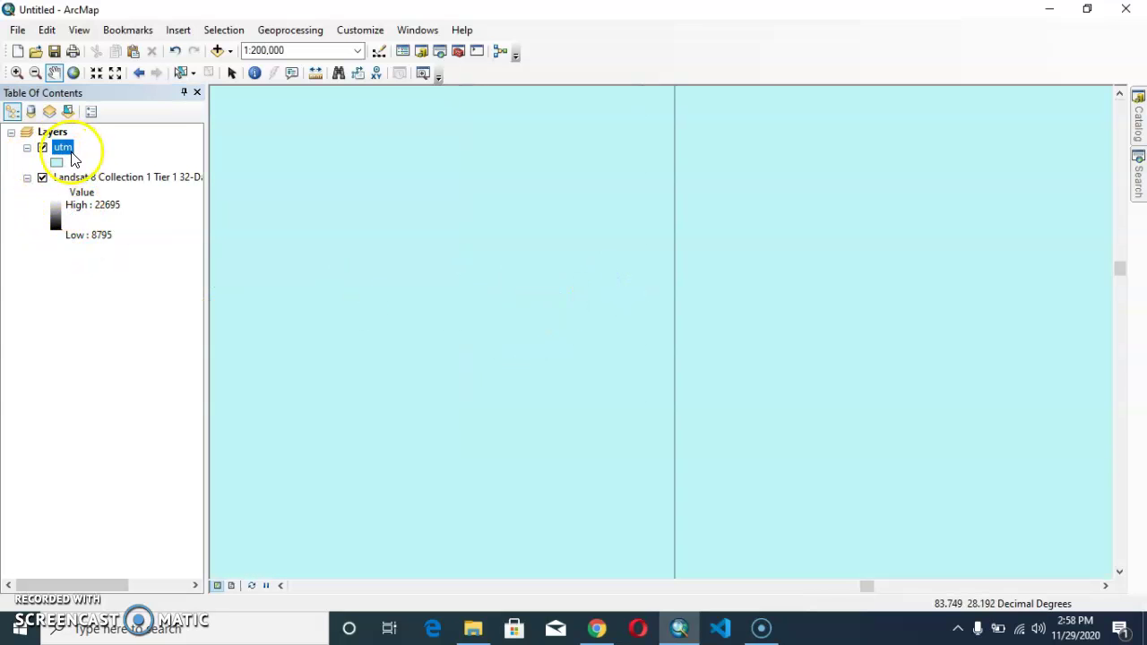
{"action": "left_click_drag", "start_coordinate": [81, 252], "coordinate": [82, 257]}
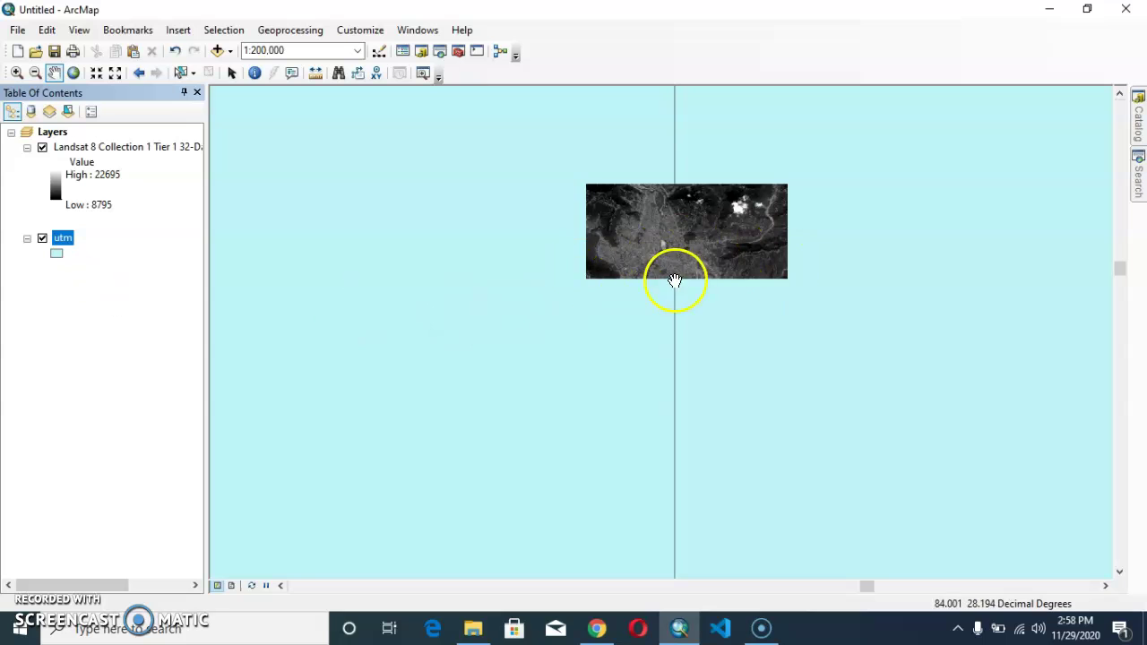
Step: Zoom out to see the global UTM zones, then zoom back to the Landsat layer
{"action": "scroll", "coordinate": [615, 263], "scroll_direction": "down", "scroll_amount": 2}
{"action": "scroll", "coordinate": [607, 269], "scroll_direction": "up", "scroll_amount": 4}
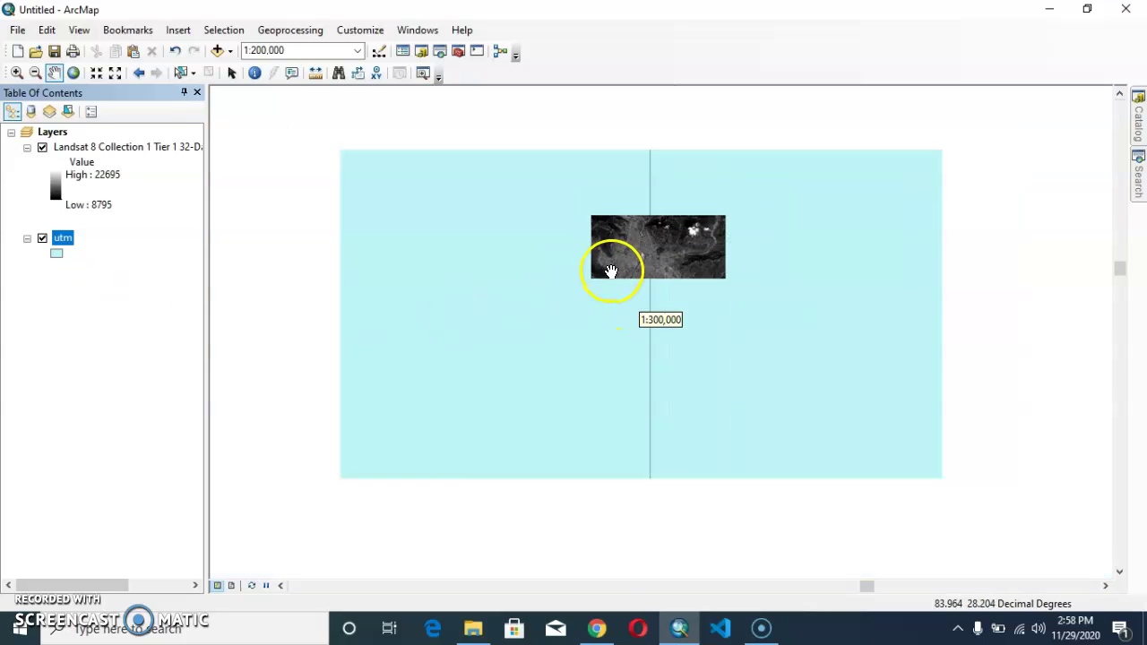
{"action": "scroll", "coordinate": [615, 285], "scroll_direction": "up", "scroll_amount": 6}
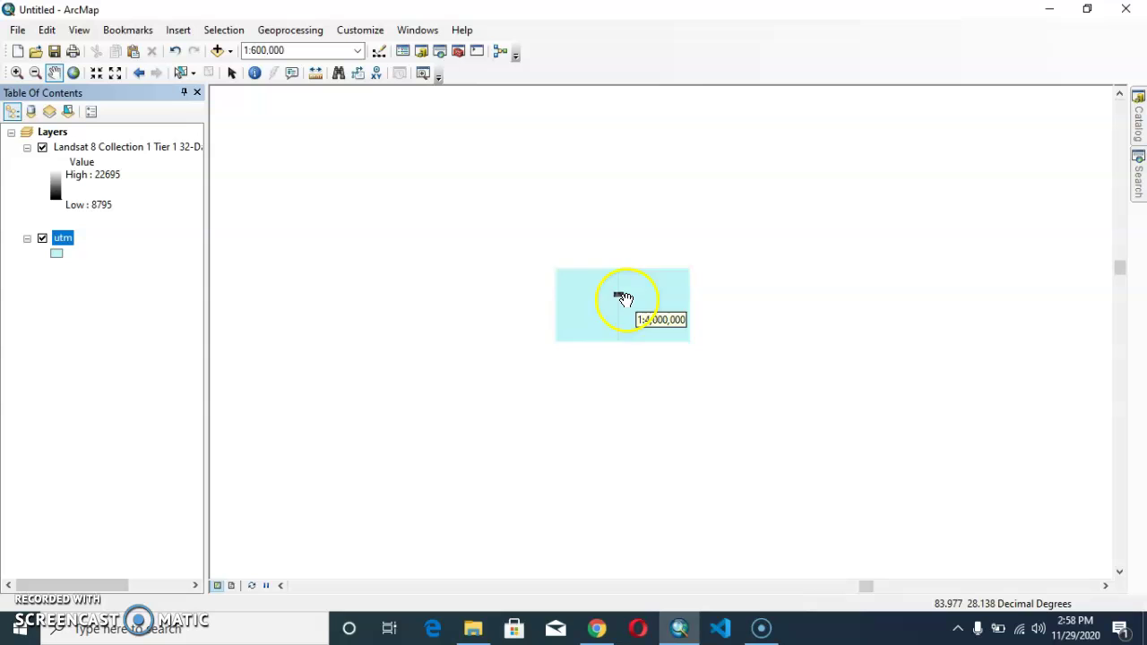
{"action": "scroll", "coordinate": [624, 314], "scroll_direction": "up", "scroll_amount": 1}
{"action": "scroll", "coordinate": [610, 319], "scroll_direction": "up", "scroll_amount": 3}
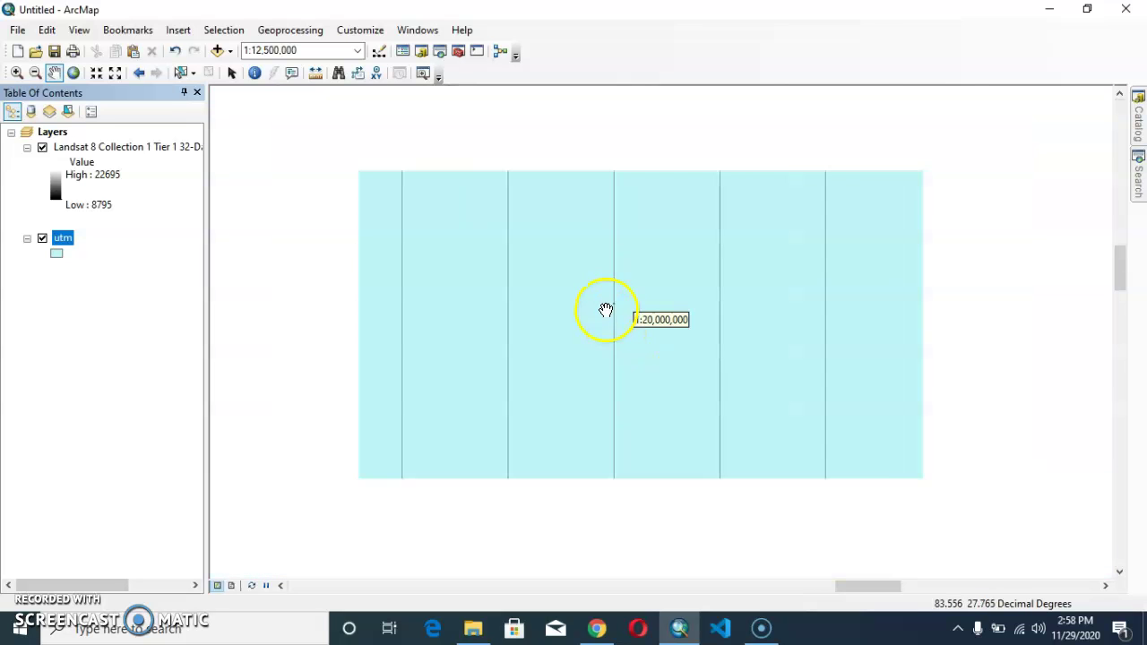
{"action": "scroll", "coordinate": [568, 337], "scroll_direction": "up", "scroll_amount": 4}
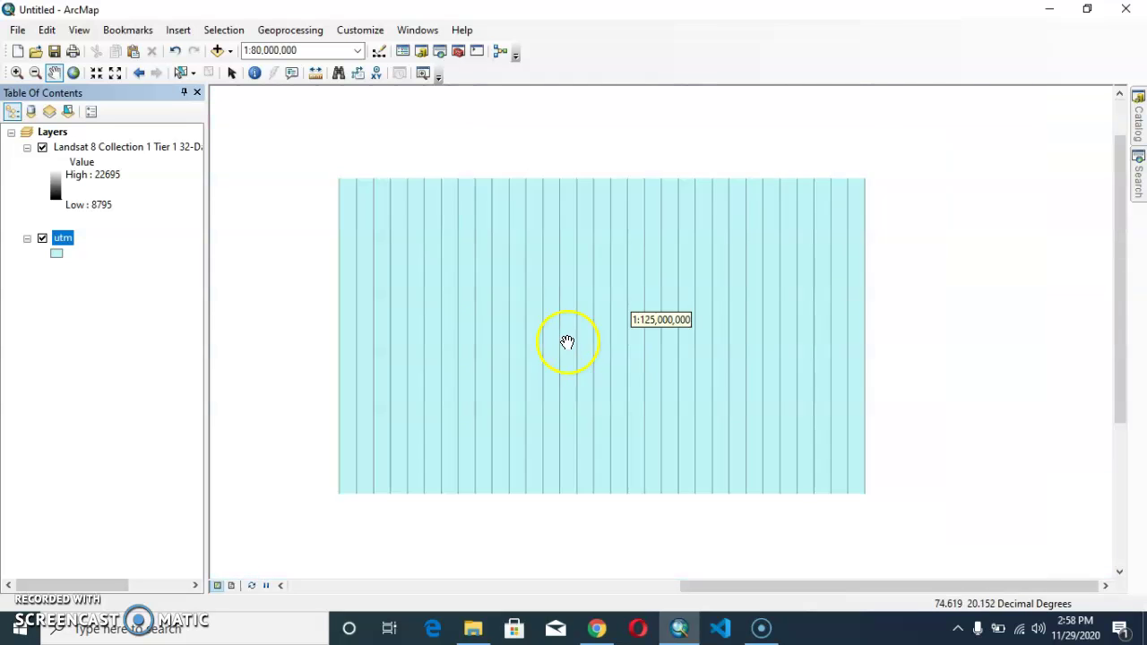
{"action": "scroll", "coordinate": [578, 341], "scroll_direction": "down", "scroll_amount": 3}
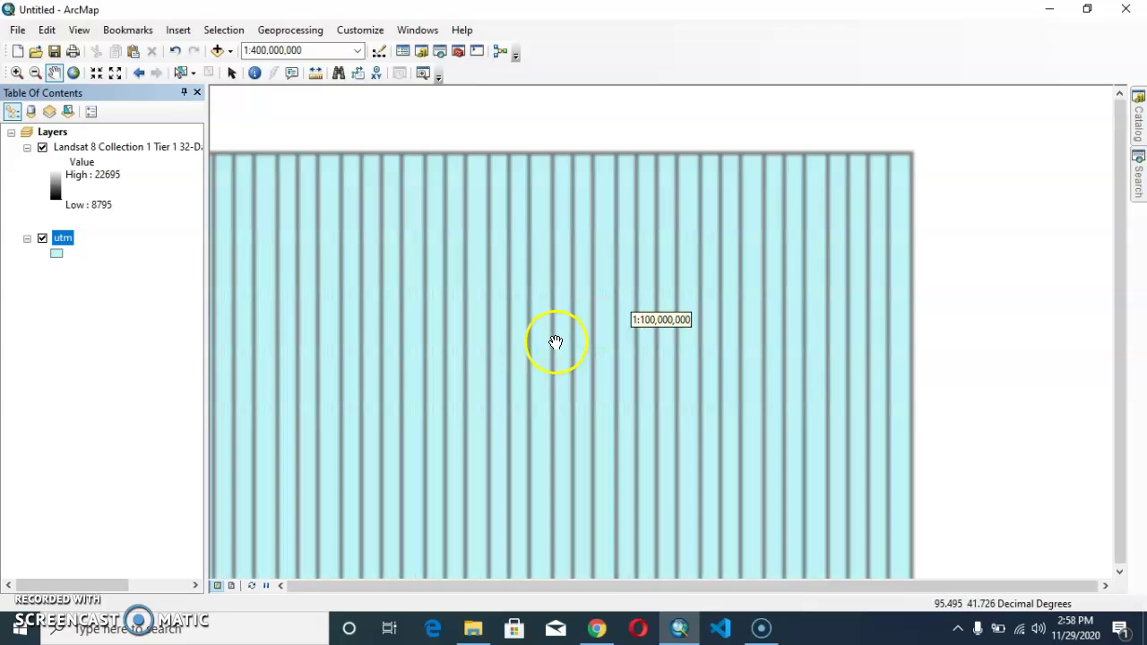
{"action": "right_click", "coordinate": [90, 153]}
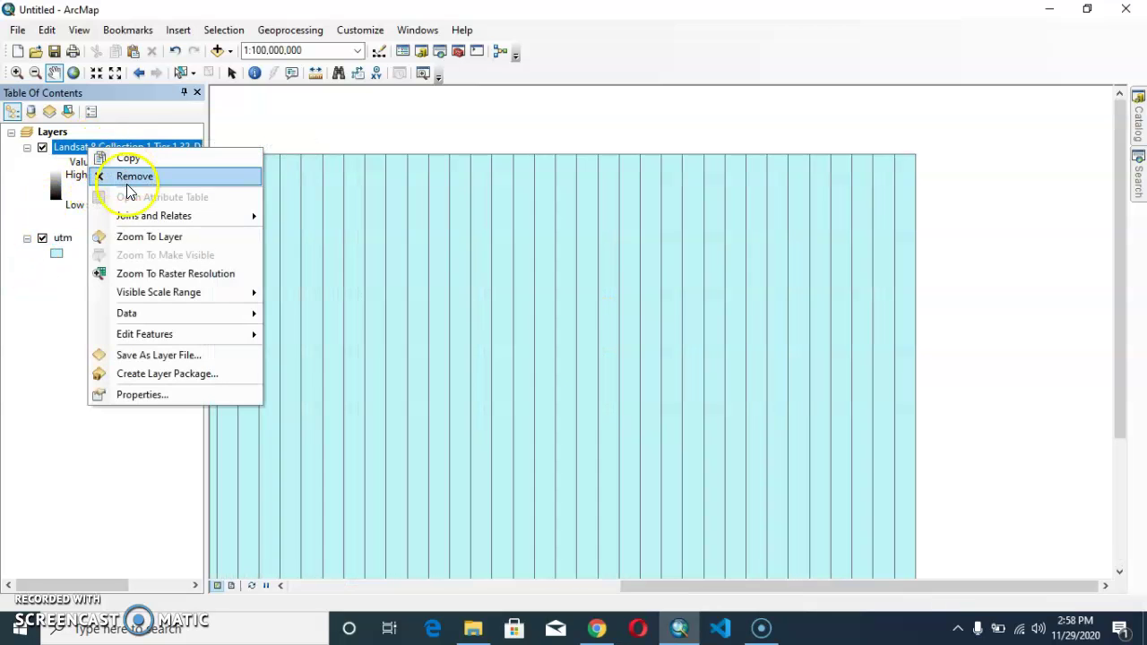
{"action": "left_click", "coordinate": [148, 236]}
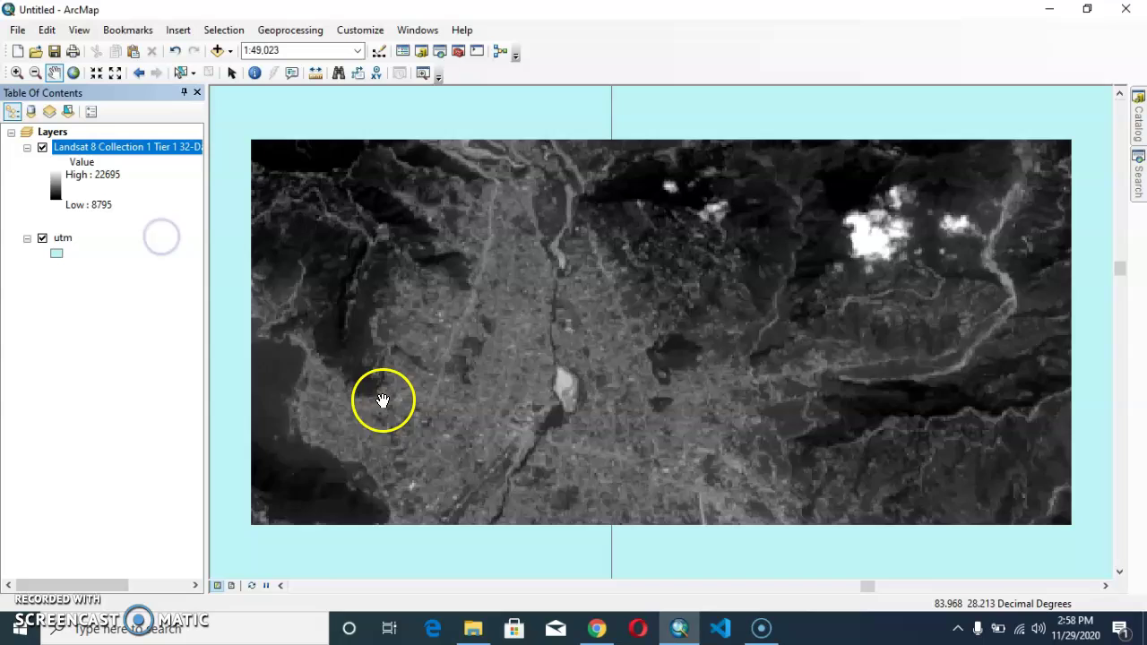
{"action": "left_click_drag", "start_coordinate": [379, 402], "coordinate": [397, 307]}
Step: Turn on labels for the utm layer using the ZONE field and apply them
{"action": "right_click", "coordinate": [55, 243]}
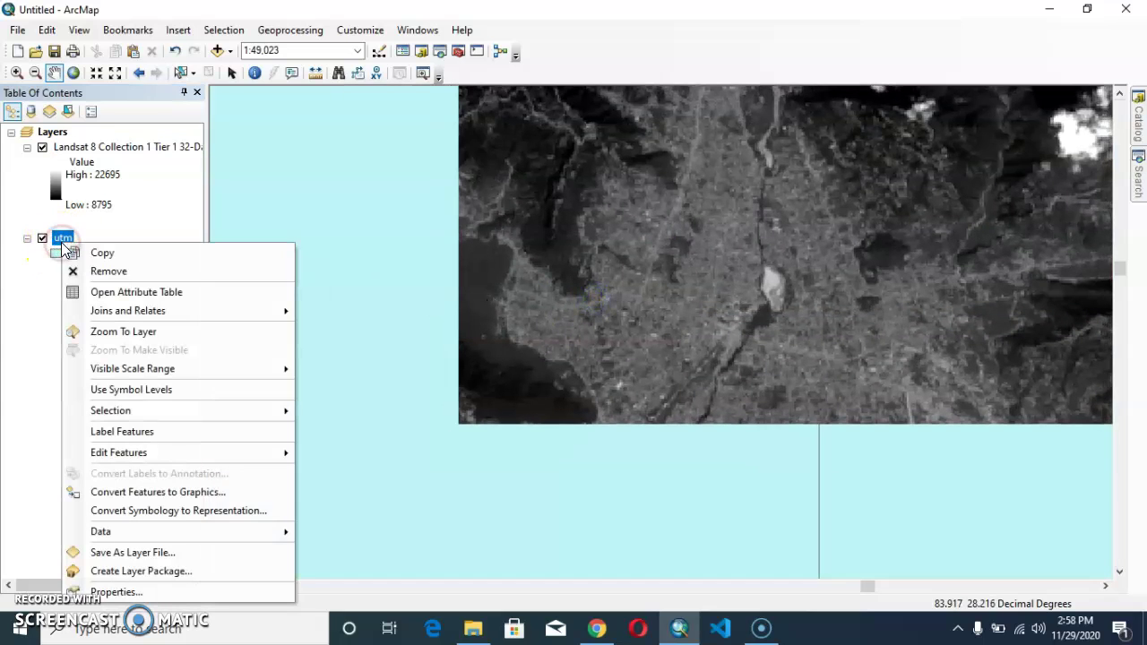
{"action": "left_click", "coordinate": [120, 591]}
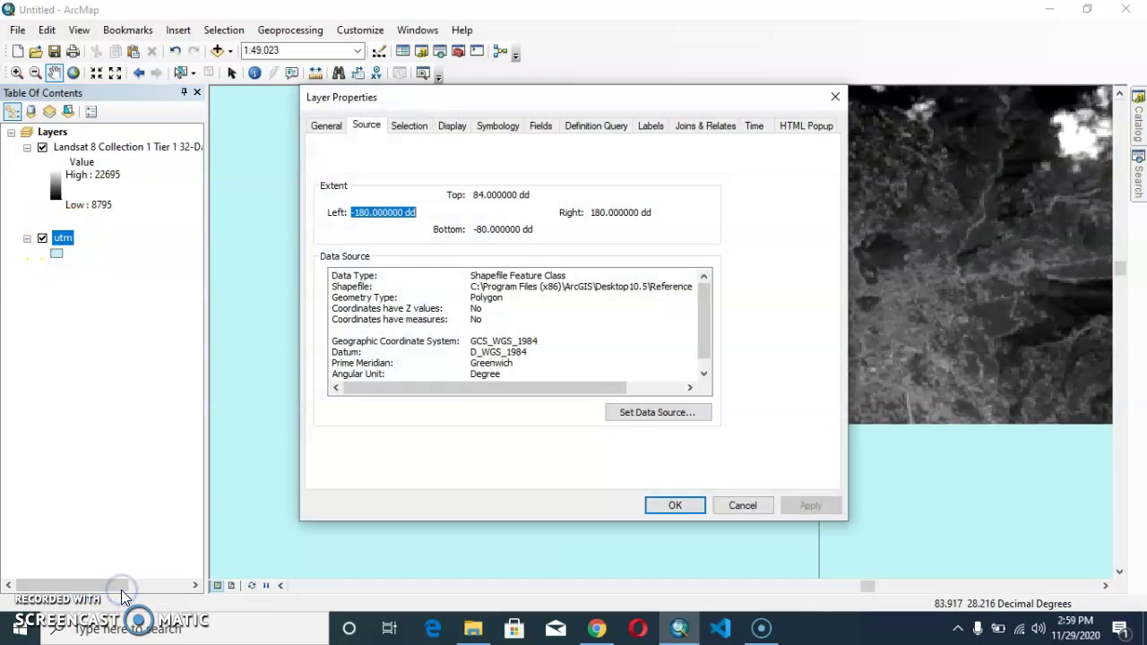
{"action": "left_click", "coordinate": [652, 127]}
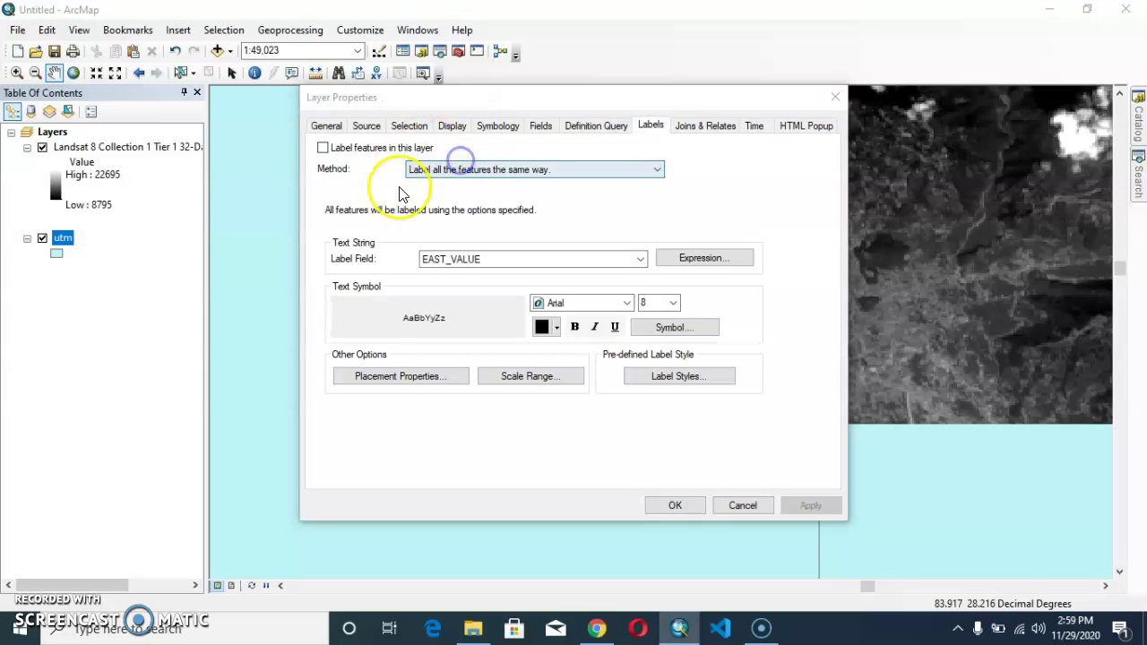
{"action": "left_click", "coordinate": [324, 149]}
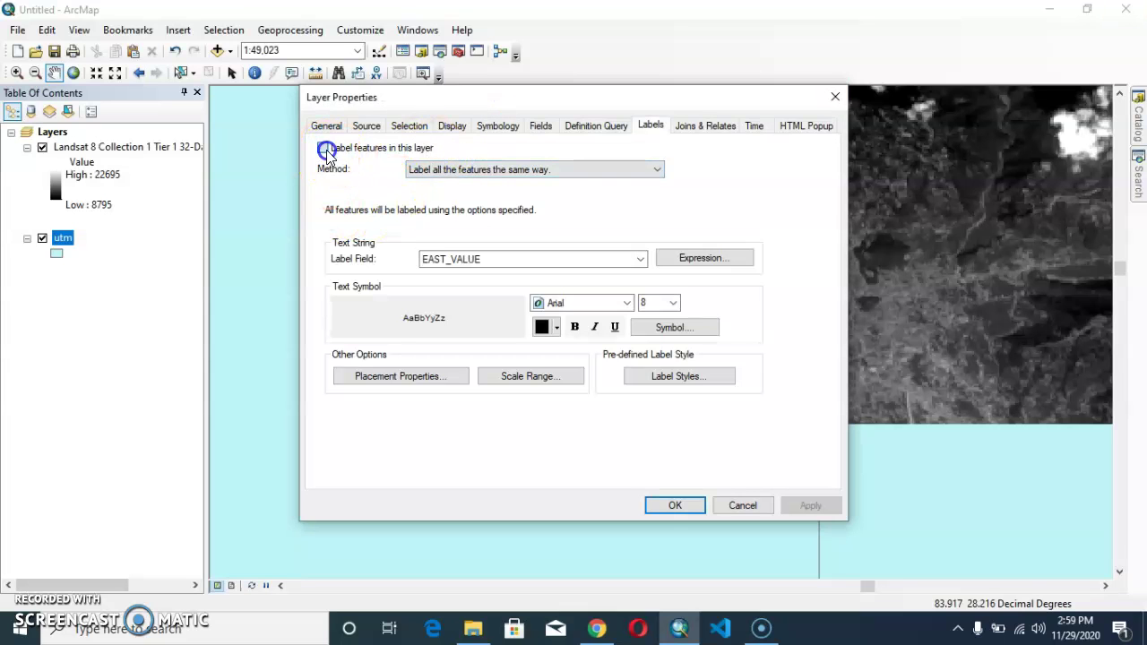
{"action": "left_click", "coordinate": [522, 262]}
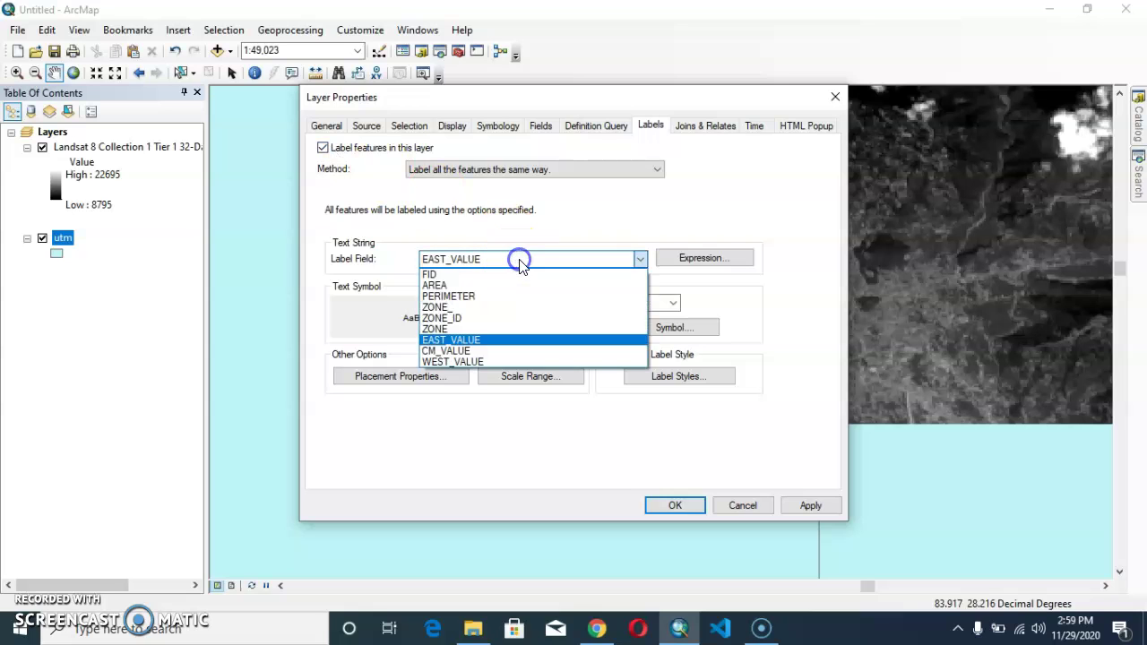
{"action": "left_click", "coordinate": [451, 332]}
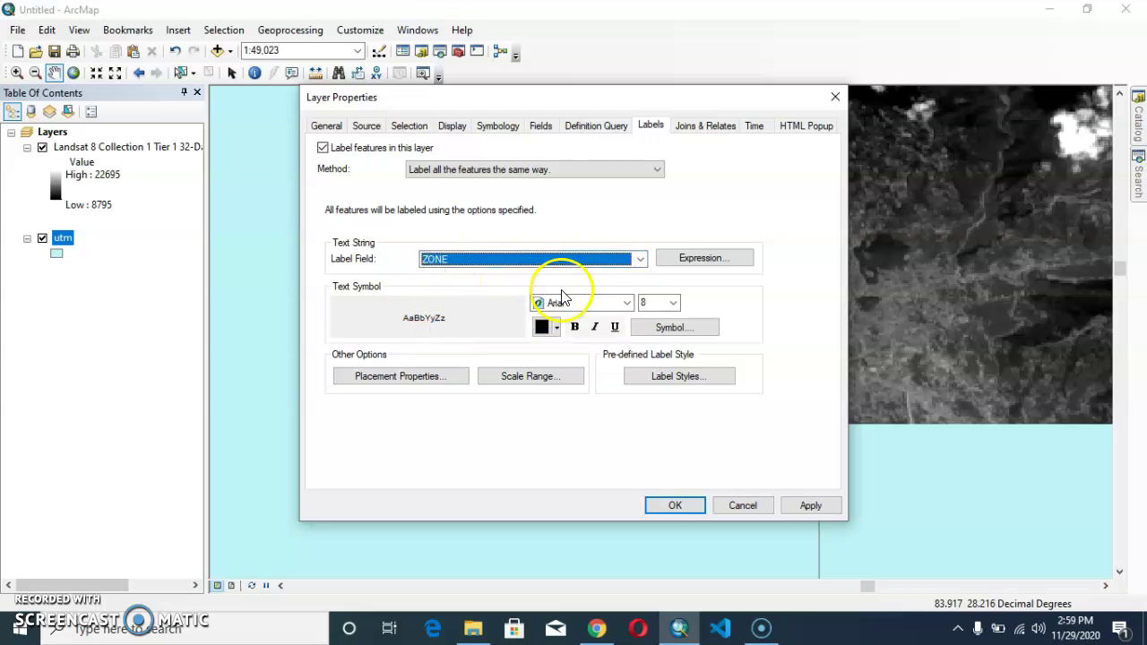
{"action": "left_click", "coordinate": [811, 507]}
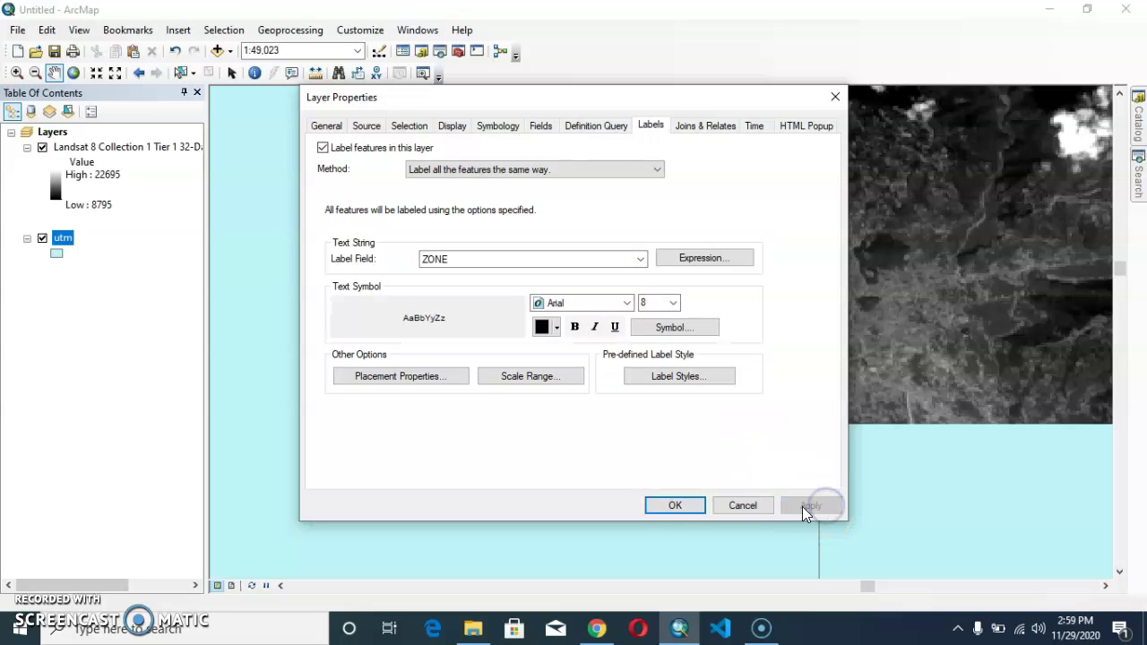
{"action": "left_click", "coordinate": [668, 503]}
Step: Zoom out to about 1:200,000 so zone labels 44 and 45 show, and open Search
{"action": "left_click_drag", "start_coordinate": [699, 333], "coordinate": [701, 326]}
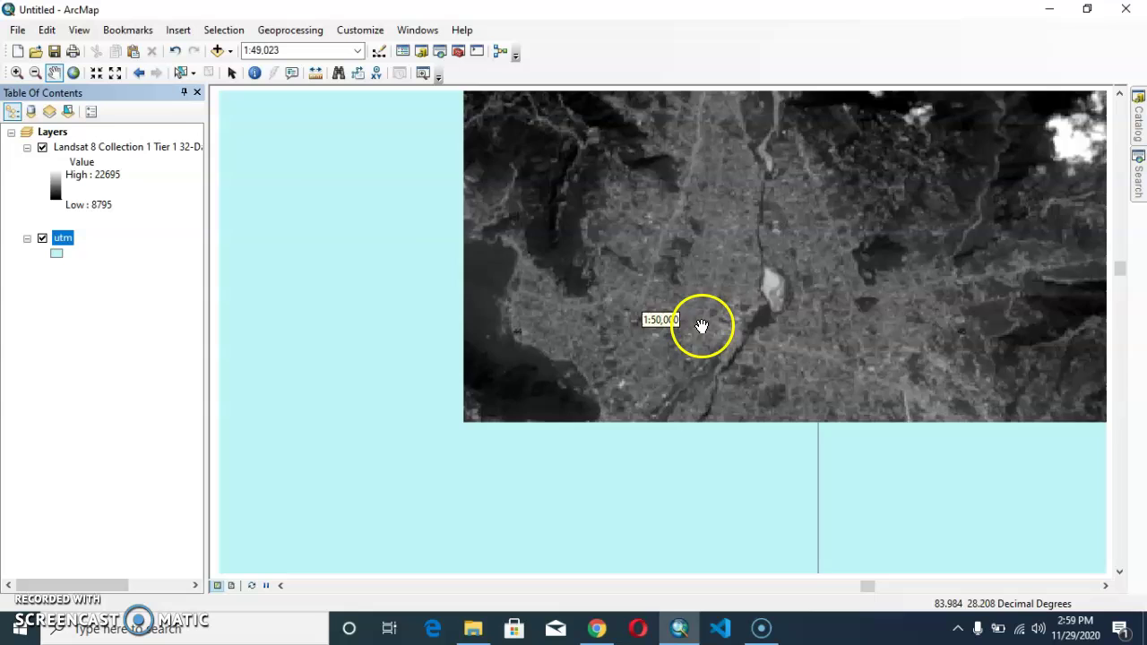
{"action": "scroll", "coordinate": [701, 326], "scroll_direction": "up", "scroll_amount": 2}
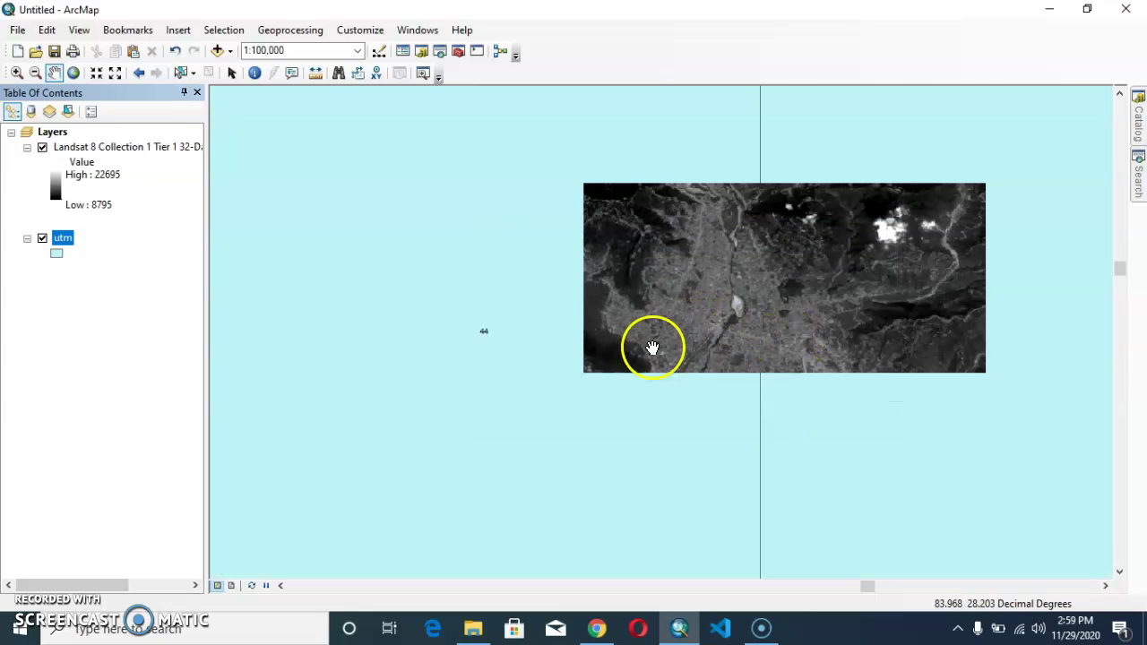
{"action": "scroll", "coordinate": [706, 351], "scroll_direction": "up", "scroll_amount": 2}
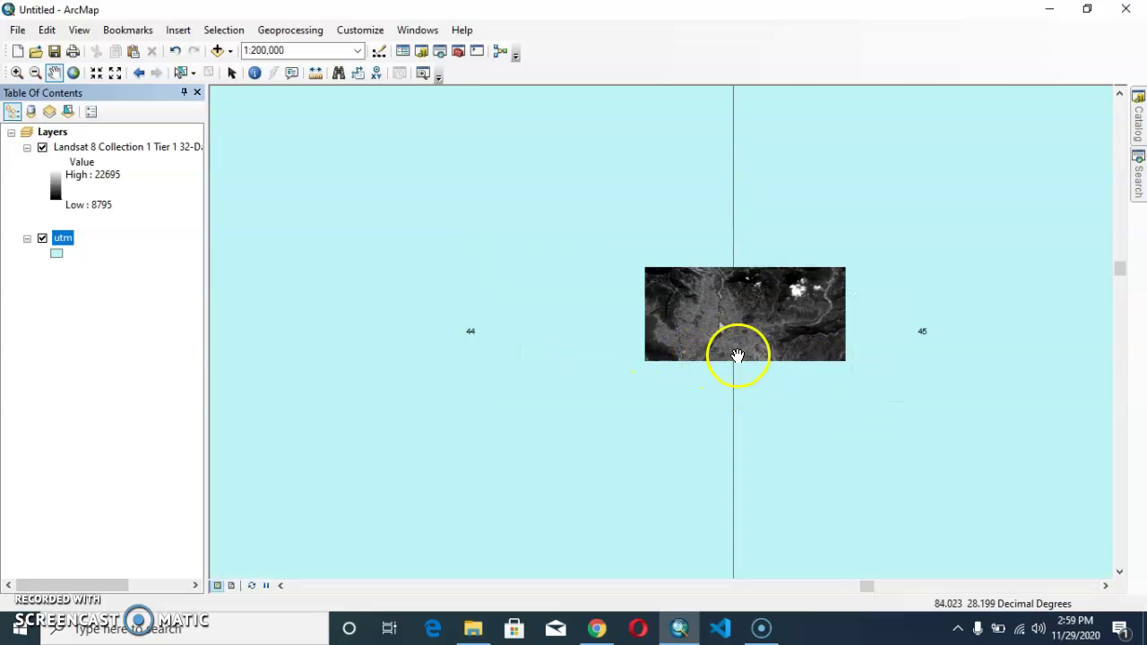
{"action": "left_click_drag", "start_coordinate": [781, 364], "coordinate": [729, 364]}
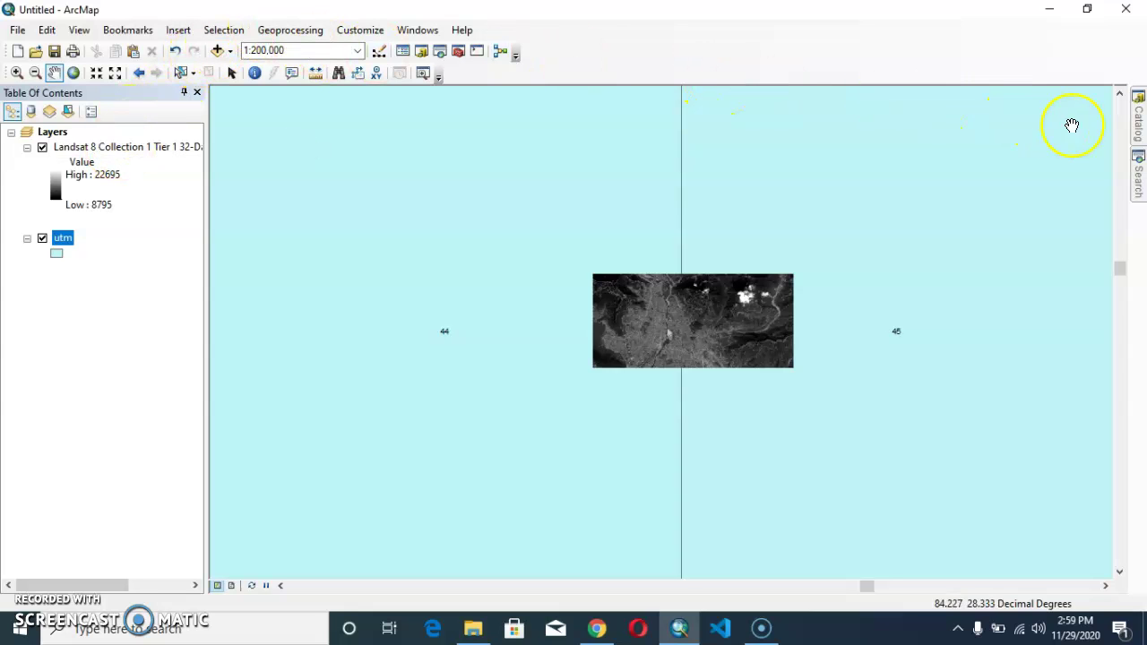
{"action": "left_click", "coordinate": [1139, 174]}
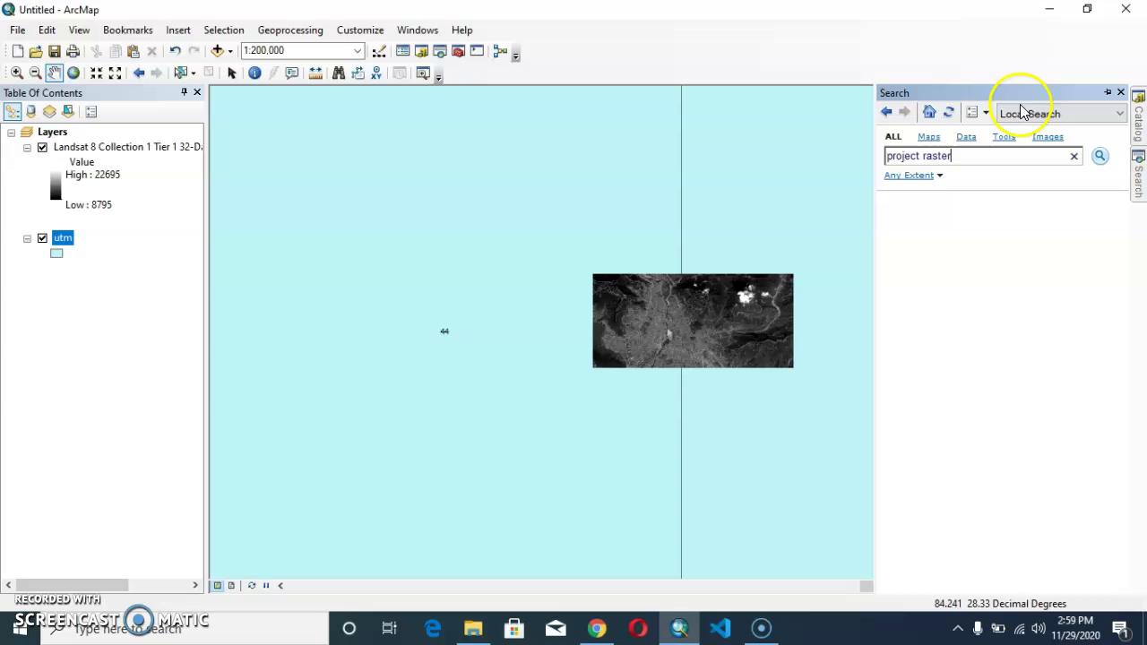
Step: Search for 'project raster' and open the Project Raster (Data Management) tool
{"action": "left_click", "coordinate": [1102, 161]}
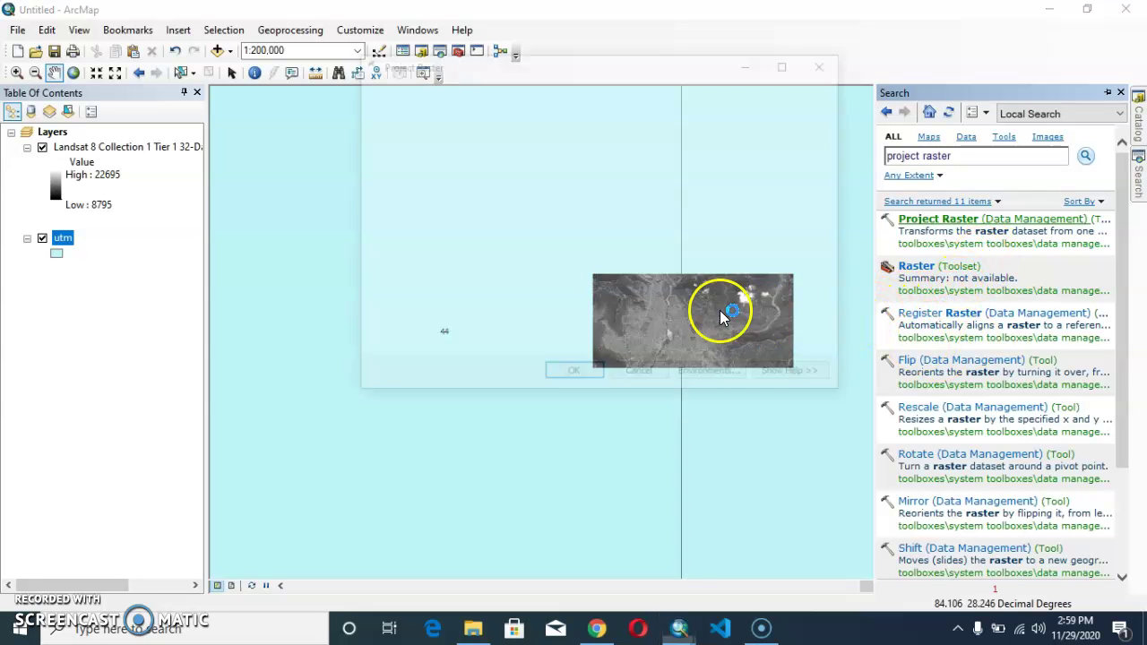
Step: Set the Landsat B1 composite .tif as Project Raster's input raster
{"action": "left_click", "coordinate": [783, 110]}
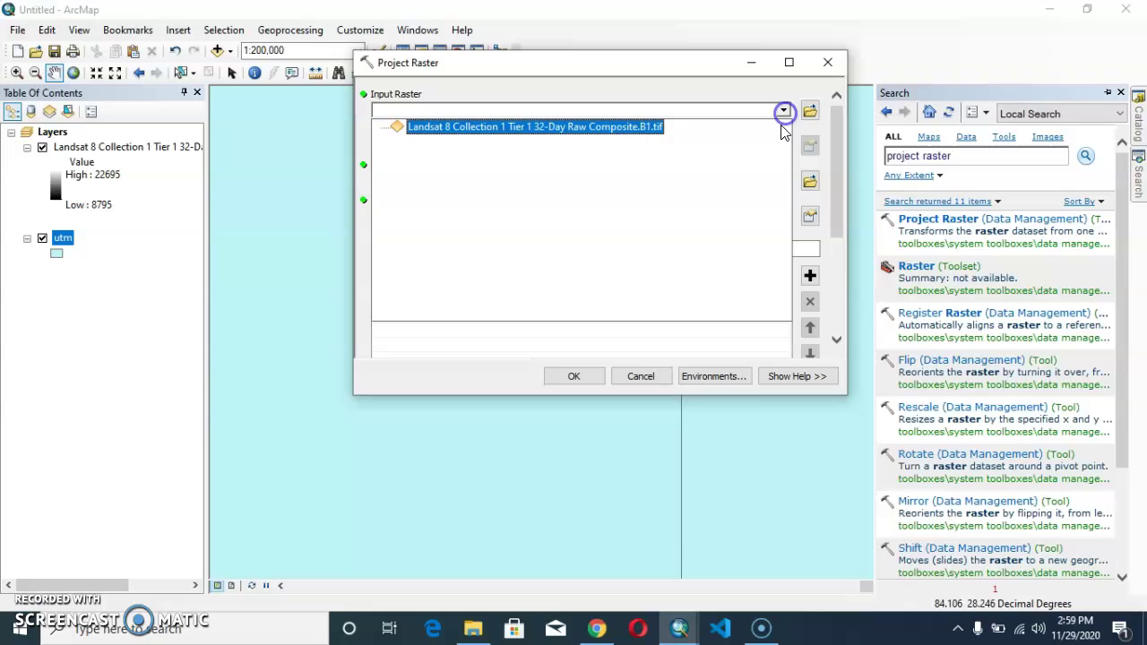
{"action": "left_click", "coordinate": [587, 127]}
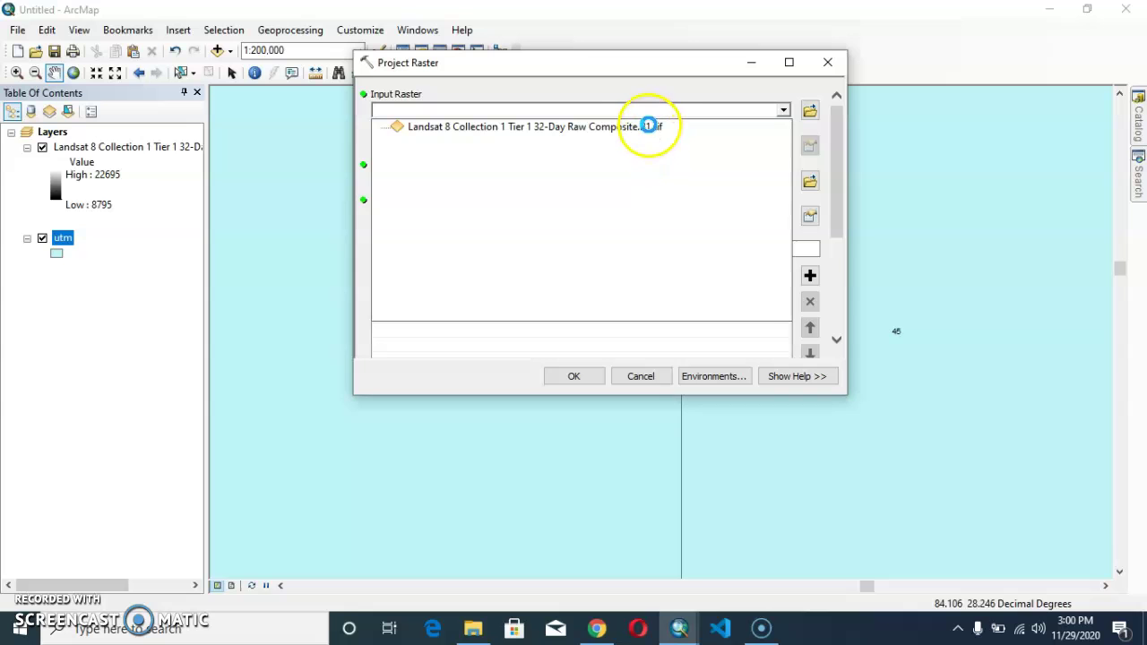
{"action": "left_click", "coordinate": [644, 130]}
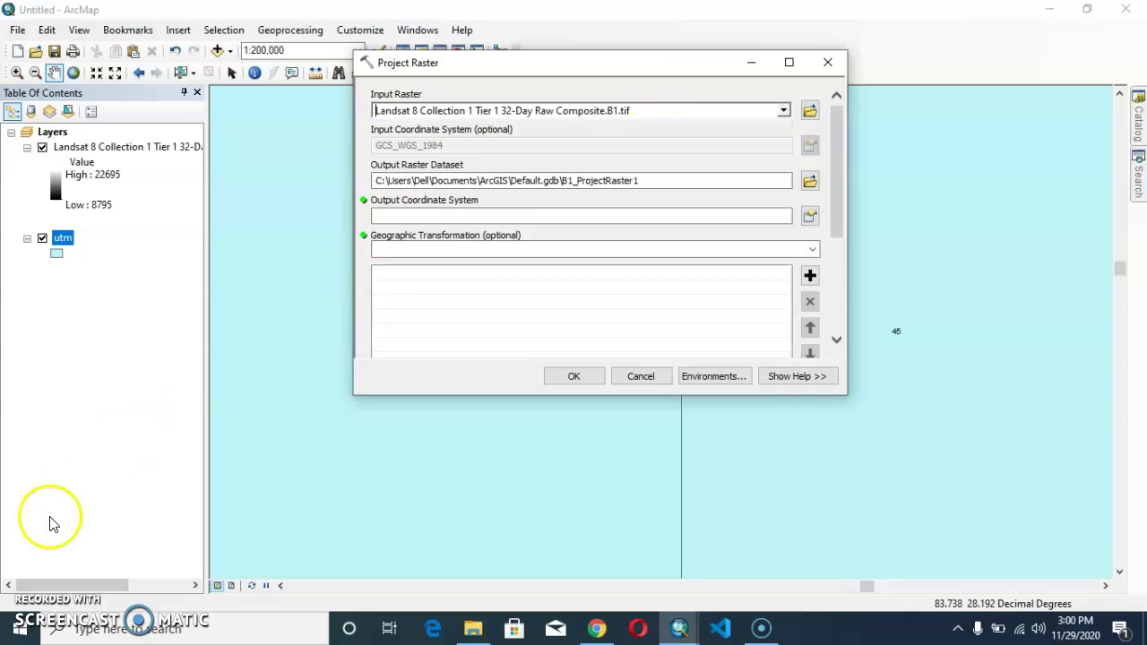
Step: Set the output coordinate system to WGS 1984 UTM Zone 44N under Projected > UTM > Northern Hemisphere
{"action": "left_click", "coordinate": [811, 215]}
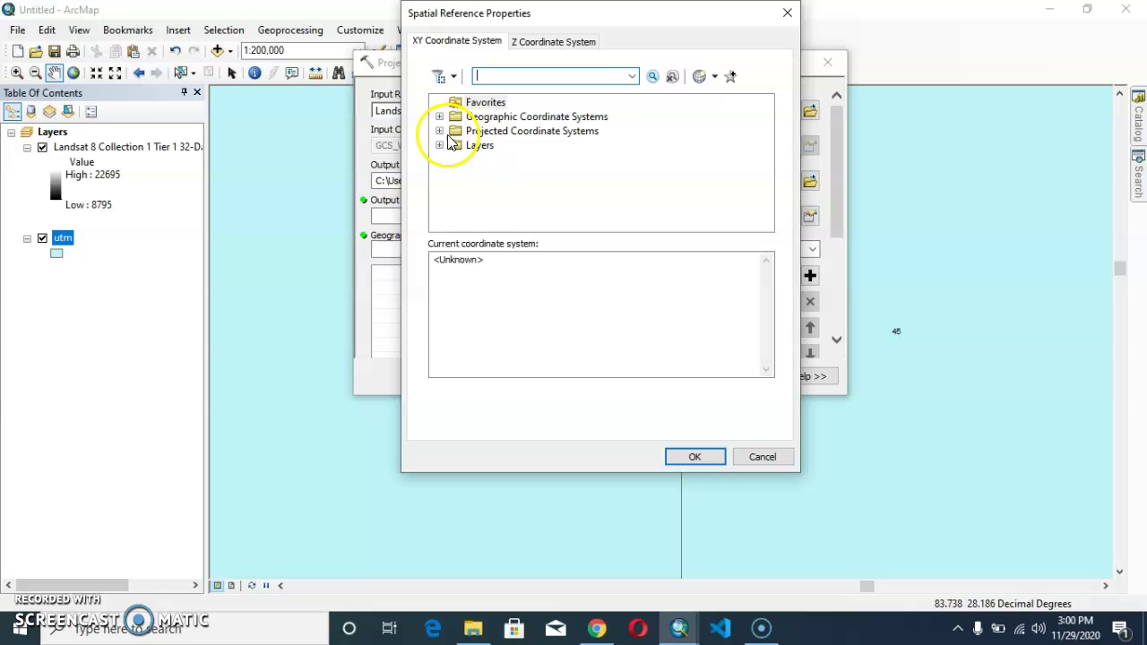
{"action": "left_click", "coordinate": [439, 131]}
{"action": "scroll", "coordinate": [545, 213], "scroll_direction": "down", "scroll_amount": 2}
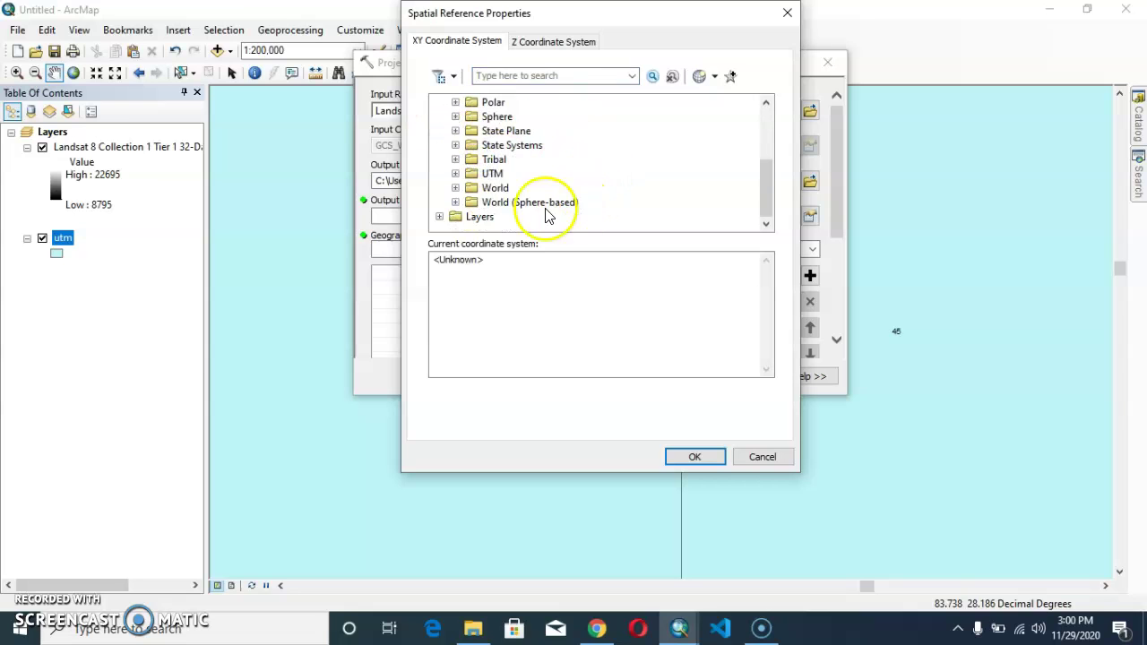
{"action": "left_click", "coordinate": [456, 179]}
{"action": "scroll", "coordinate": [502, 170], "scroll_direction": "down", "scroll_amount": 1}
{"action": "left_click", "coordinate": [472, 188]}
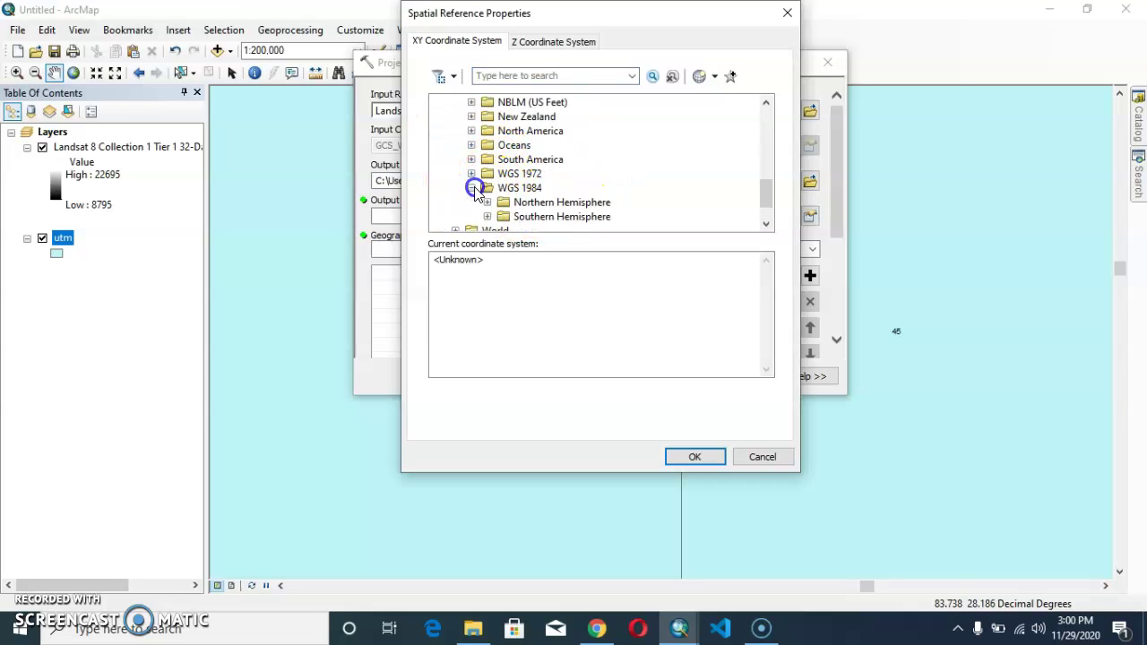
{"action": "scroll", "coordinate": [577, 154], "scroll_direction": "down", "scroll_amount": 1}
{"action": "left_click", "coordinate": [486, 160]}
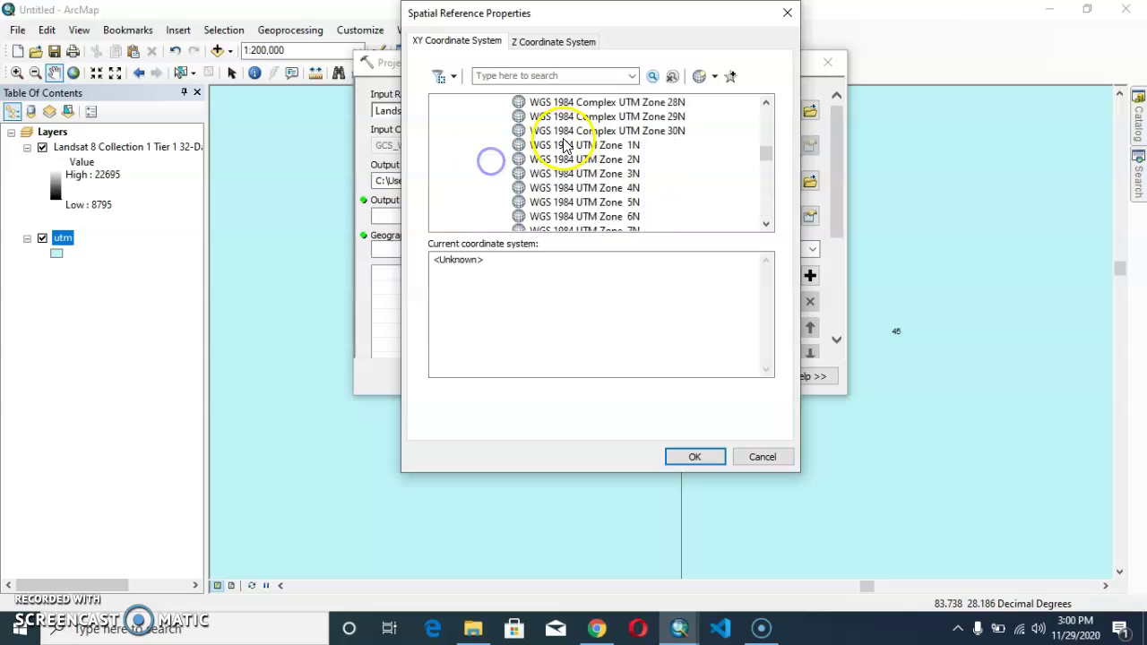
{"action": "scroll", "coordinate": [571, 177], "scroll_direction": "down", "scroll_amount": 2}
{"action": "scroll", "coordinate": [589, 154], "scroll_direction": "down", "scroll_amount": 1}
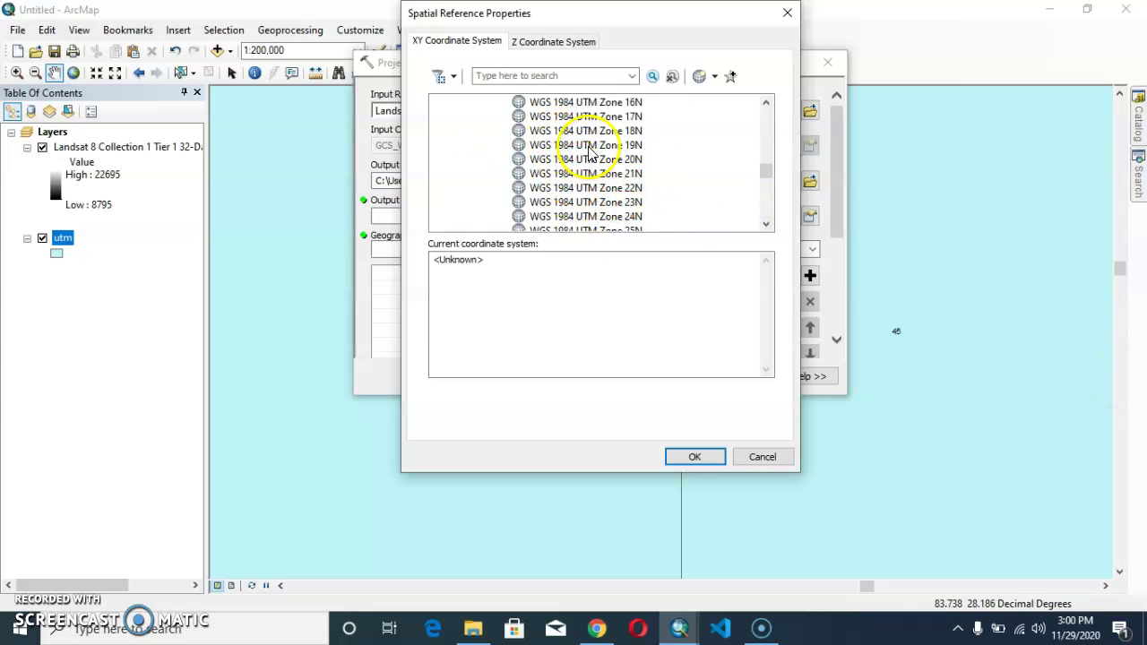
{"action": "scroll", "coordinate": [592, 175], "scroll_direction": "down", "scroll_amount": 7}
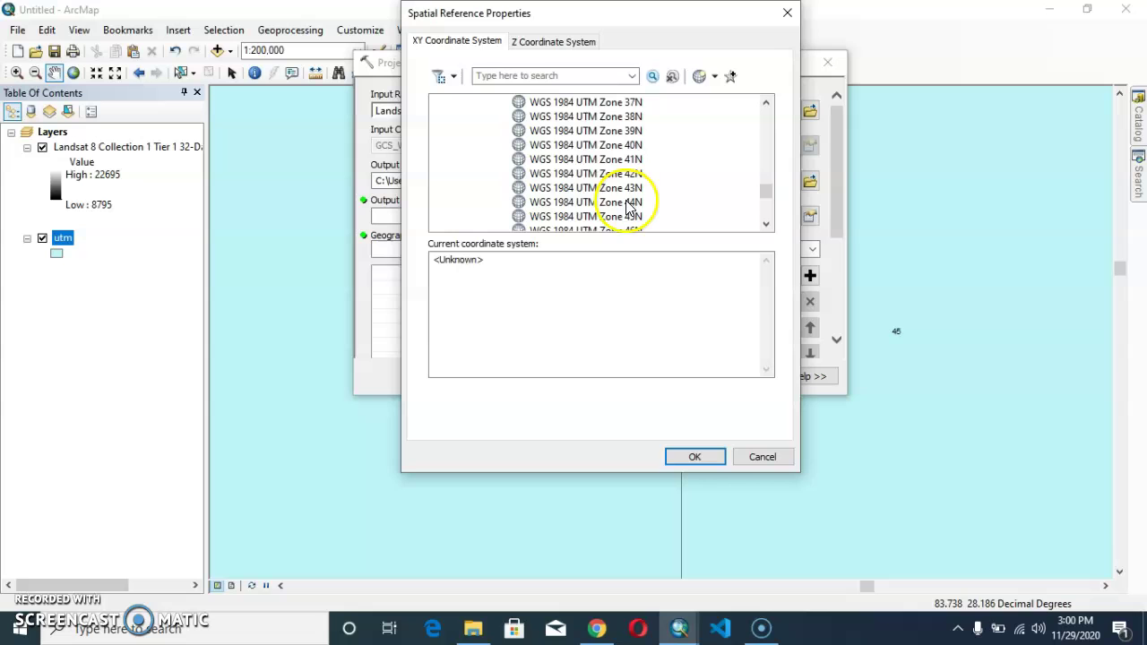
{"action": "left_click", "coordinate": [630, 204]}
{"action": "left_click", "coordinate": [717, 458]}
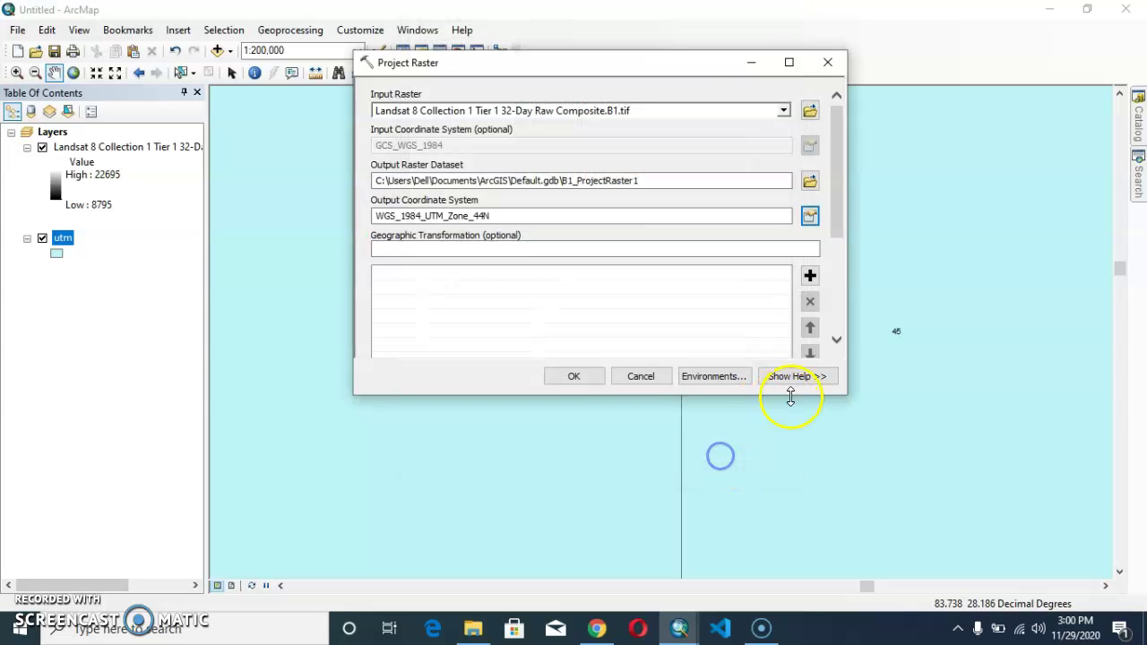
Step: Run Project Raster, then zoom out to about 1:3,000,000 to see UTM zones 44 and 45
{"action": "left_click", "coordinate": [570, 375]}
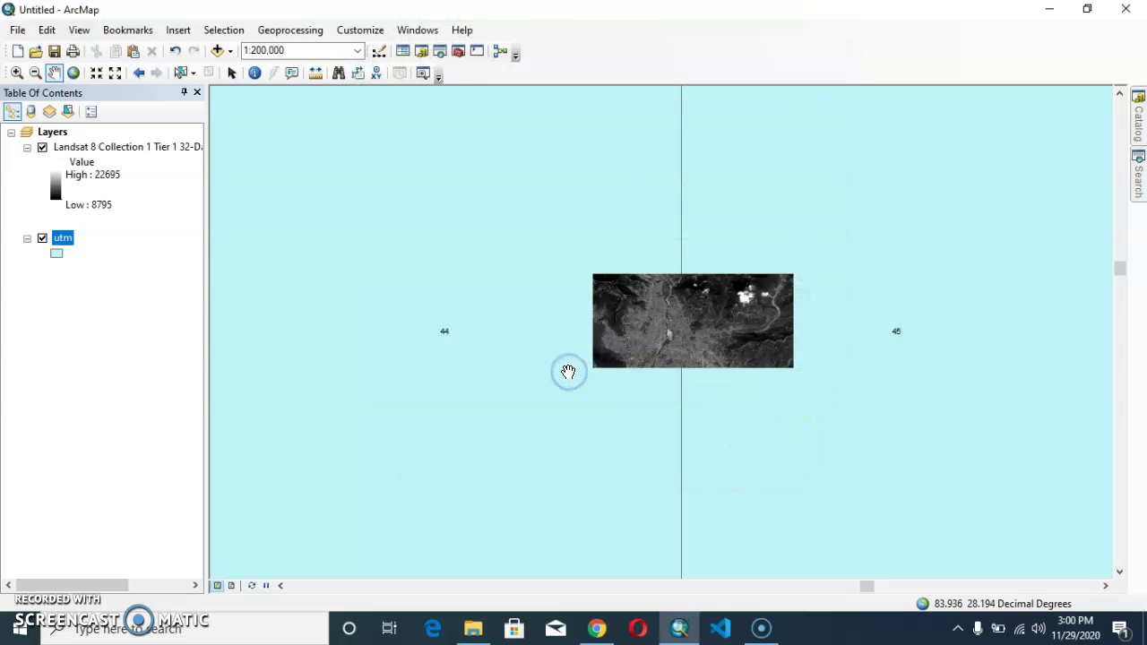
{"action": "left_click", "coordinate": [87, 184]}
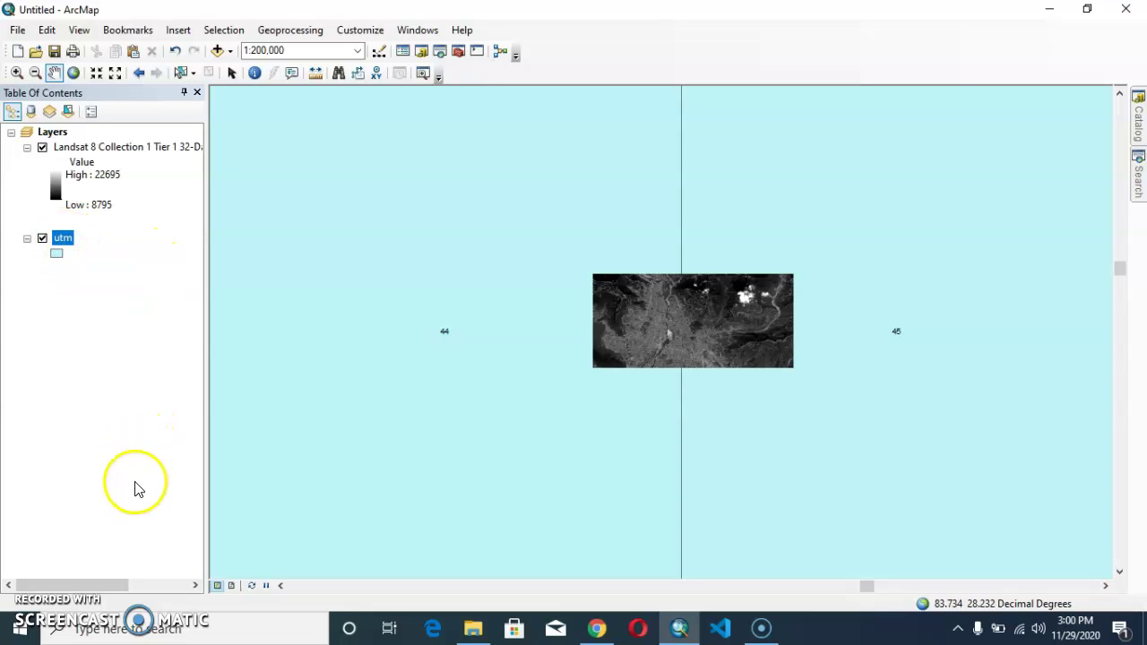
{"action": "scroll", "coordinate": [512, 328], "scroll_direction": "down", "scroll_amount": 2}
{"action": "scroll", "coordinate": [507, 314], "scroll_direction": "up", "scroll_amount": 5}
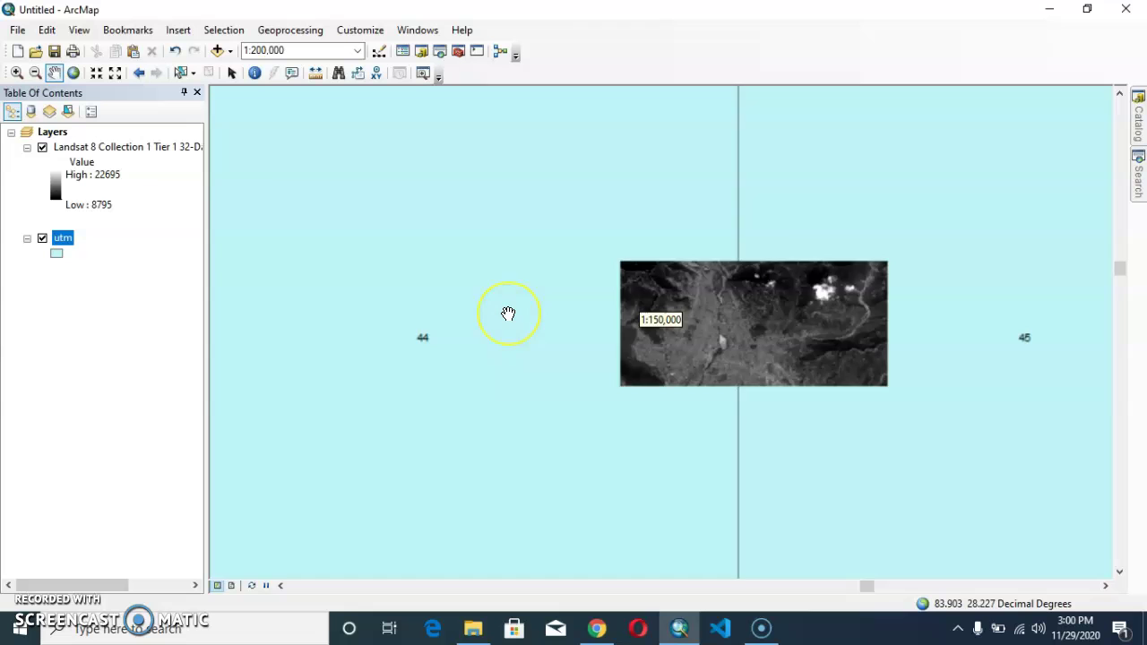
{"action": "scroll", "coordinate": [574, 327], "scroll_direction": "up", "scroll_amount": 4}
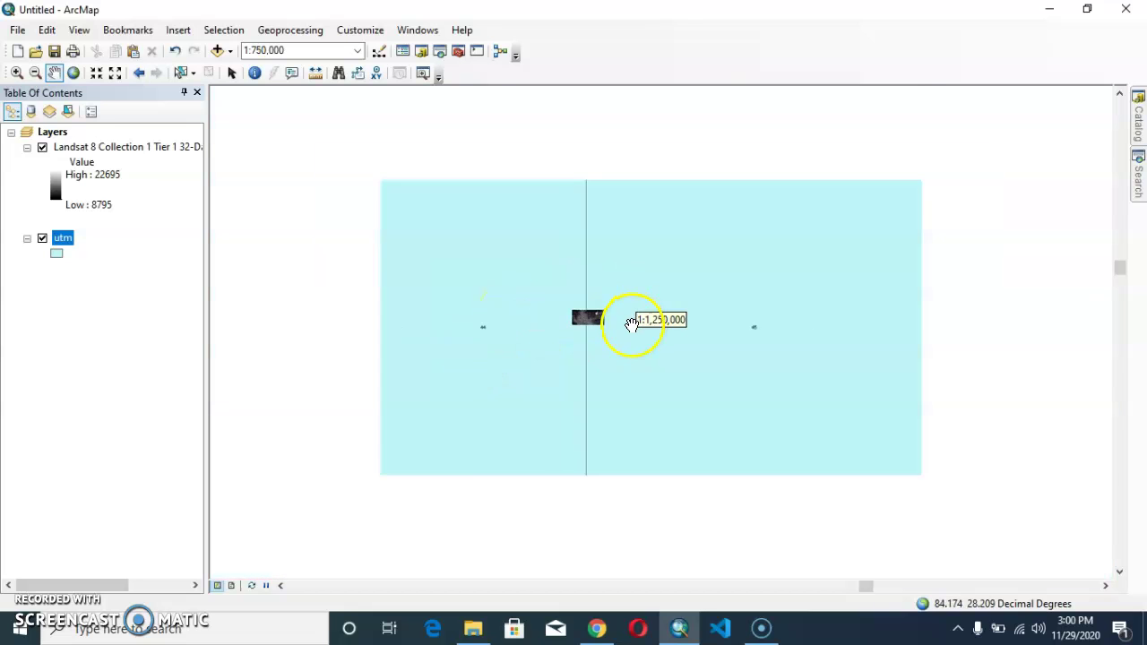